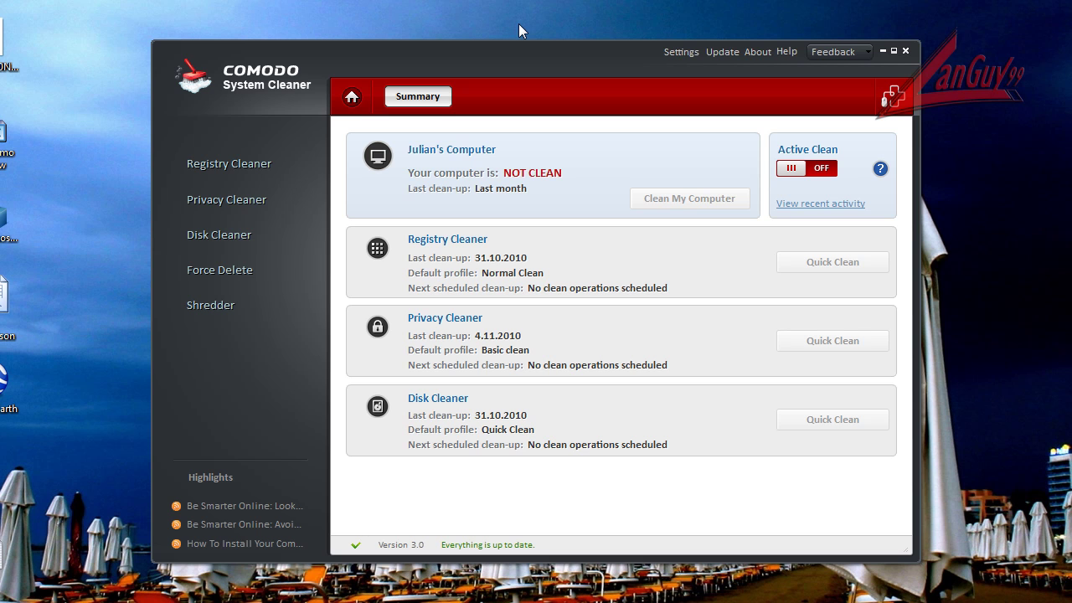
# Step: Move the Comodo System Cleaner window slightly right and down to expose the desktop icons
pyautogui.moveTo(515, 55); pyautogui.dragTo(541, 69)
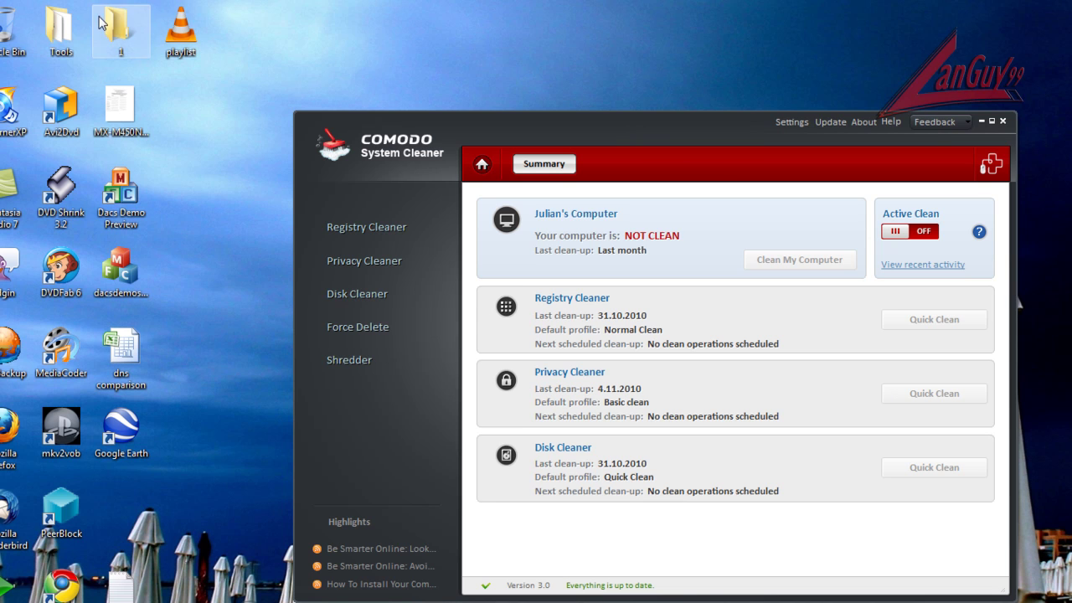
# Step: Move the VLC playlist shortcut from the top row to the bottom of the second icon column
pyautogui.moveTo(171, 34); pyautogui.dragTo(113, 501)
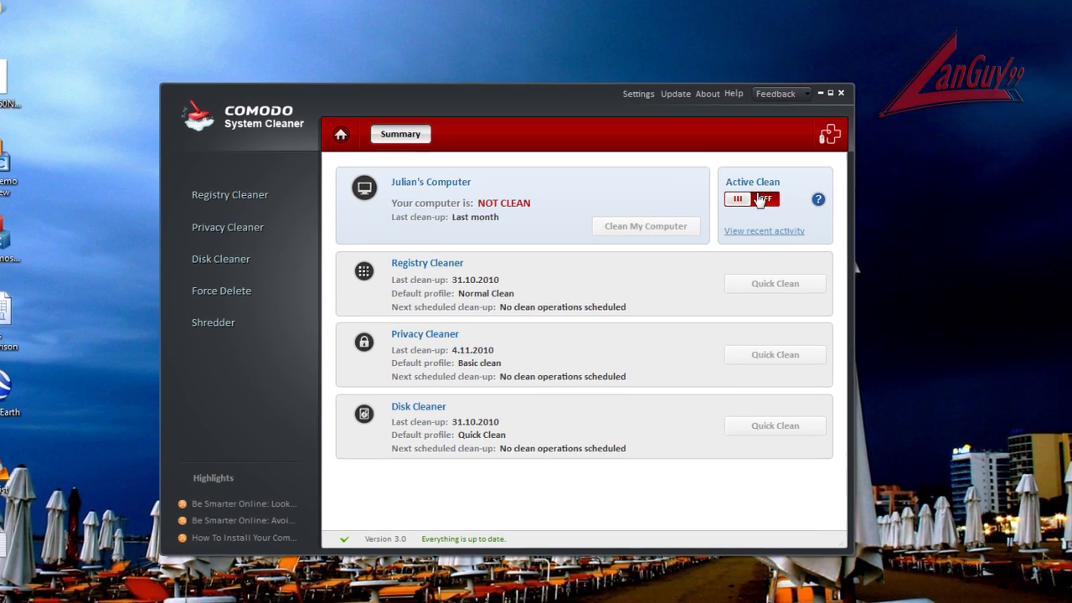
# Step: Open the Active Clean help topic 'The Summary Area', enlarge the browser and scroll through it
pyautogui.click(818, 199)
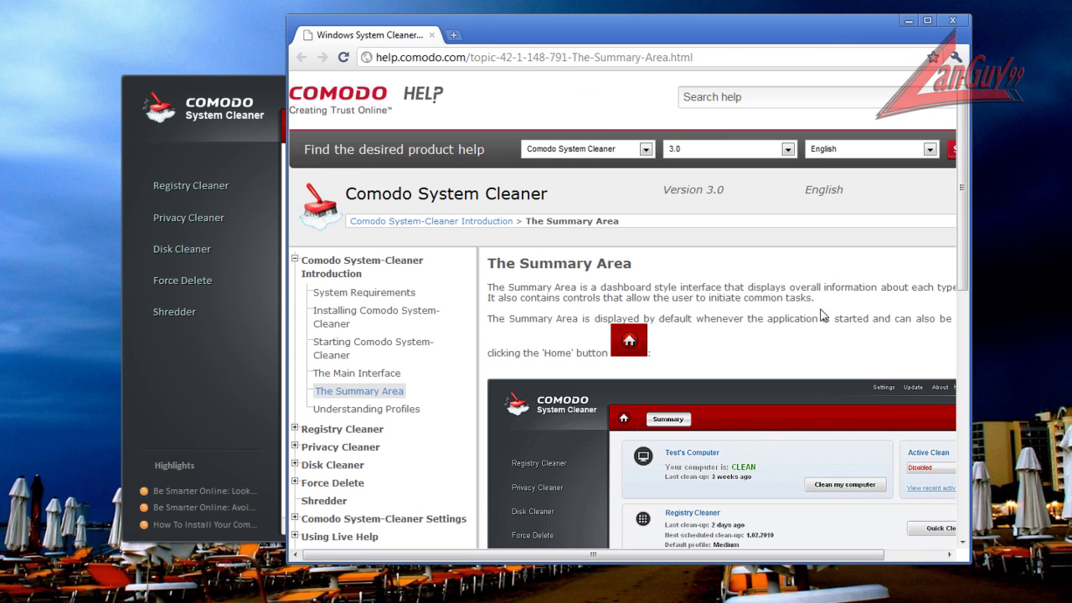
pyautogui.scroll(-3, 824, 457)
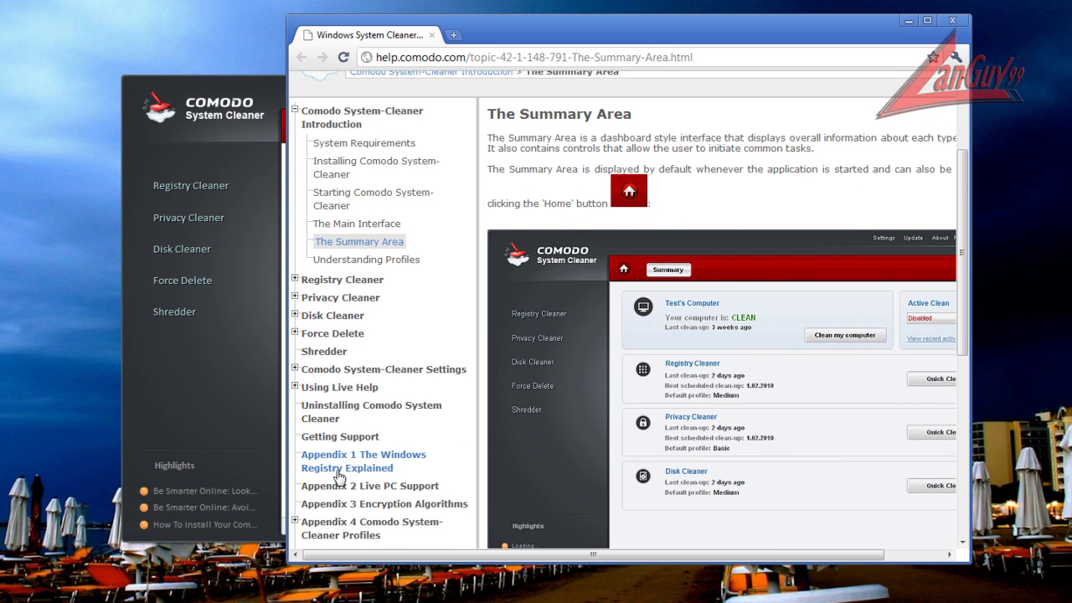
pyautogui.moveTo(287, 563); pyautogui.dragTo(124, 599)
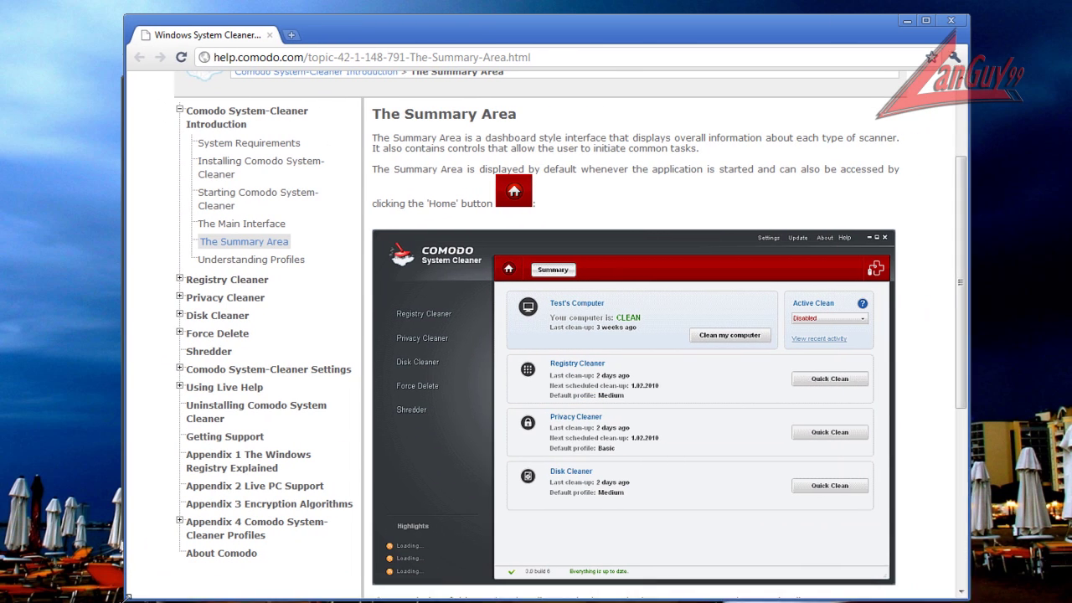
pyautogui.scroll(3, 772, 423)
pyautogui.scroll(-3, 772, 423)
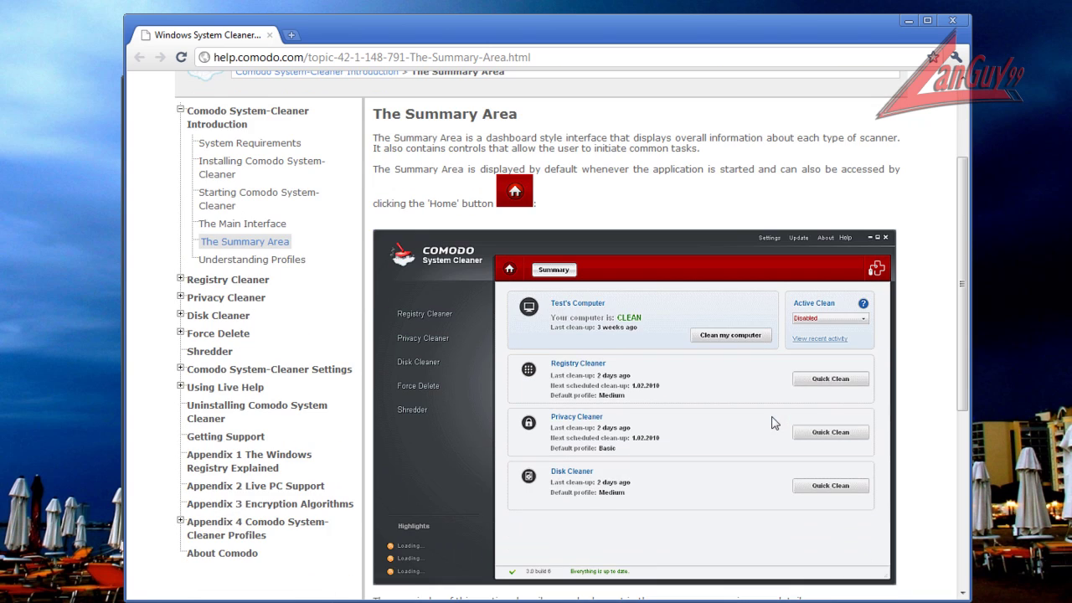
pyautogui.scroll(-6, 871, 327)
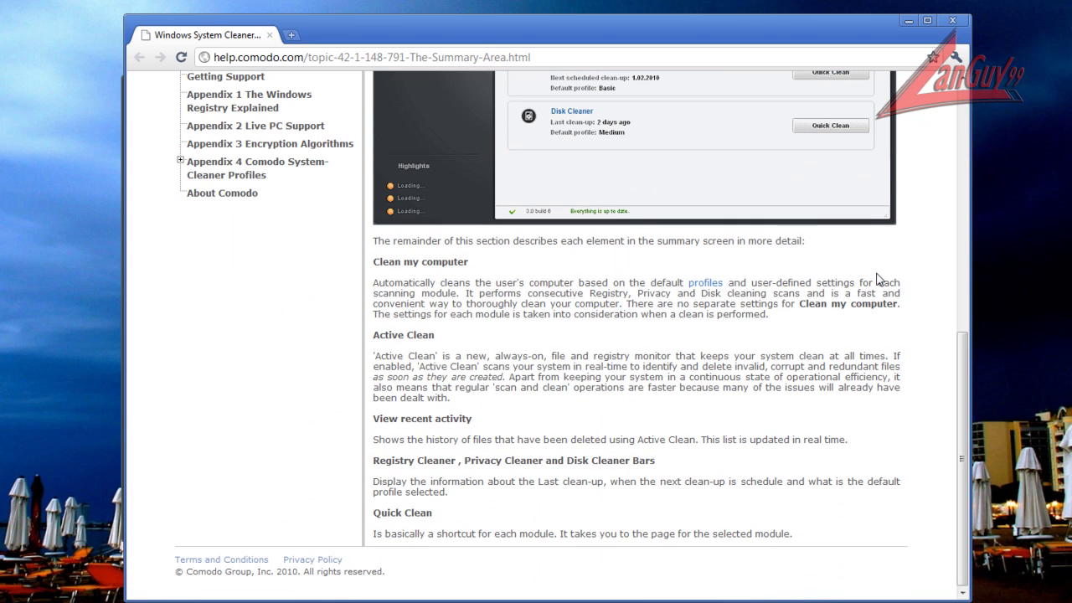
pyautogui.scroll(5, 868, 234)
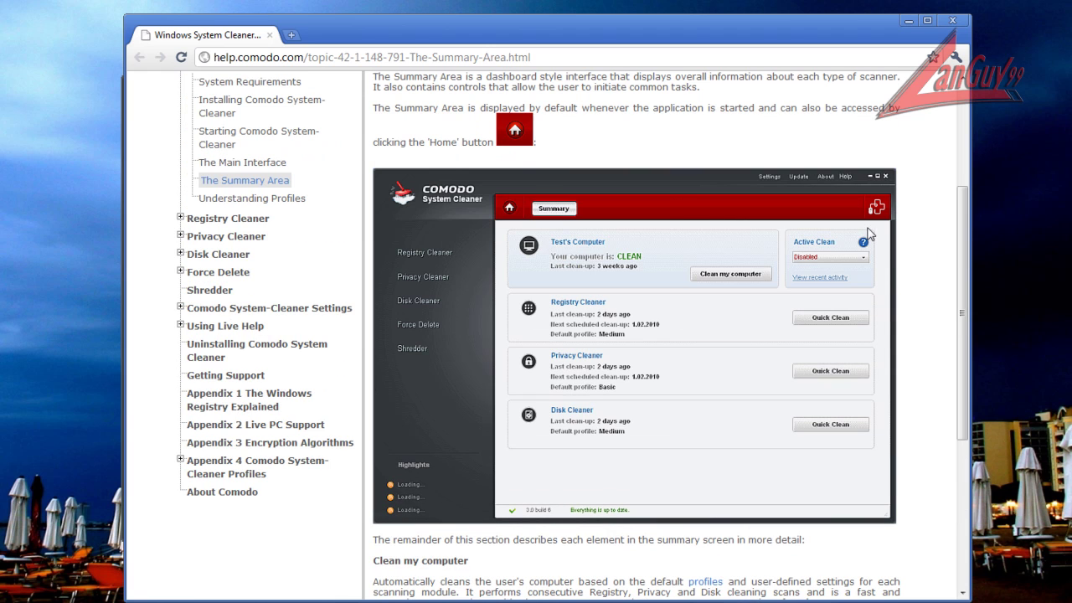
# Step: Close the help page, open Registry Cleaner and browse In Depth Clean's categories such as Font locations
pyautogui.click(952, 21)
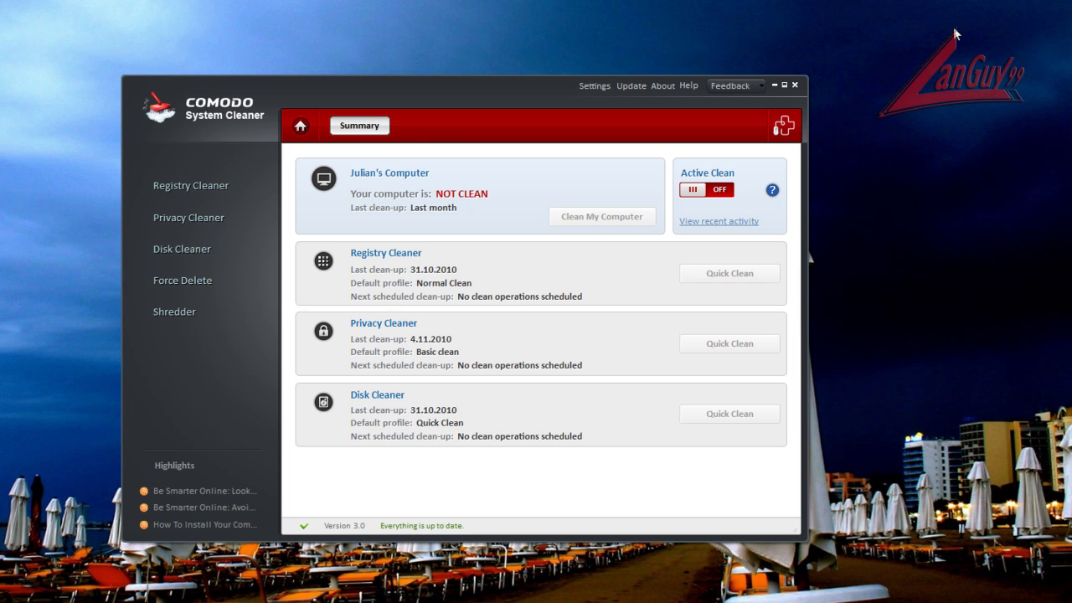
pyautogui.click(216, 187)
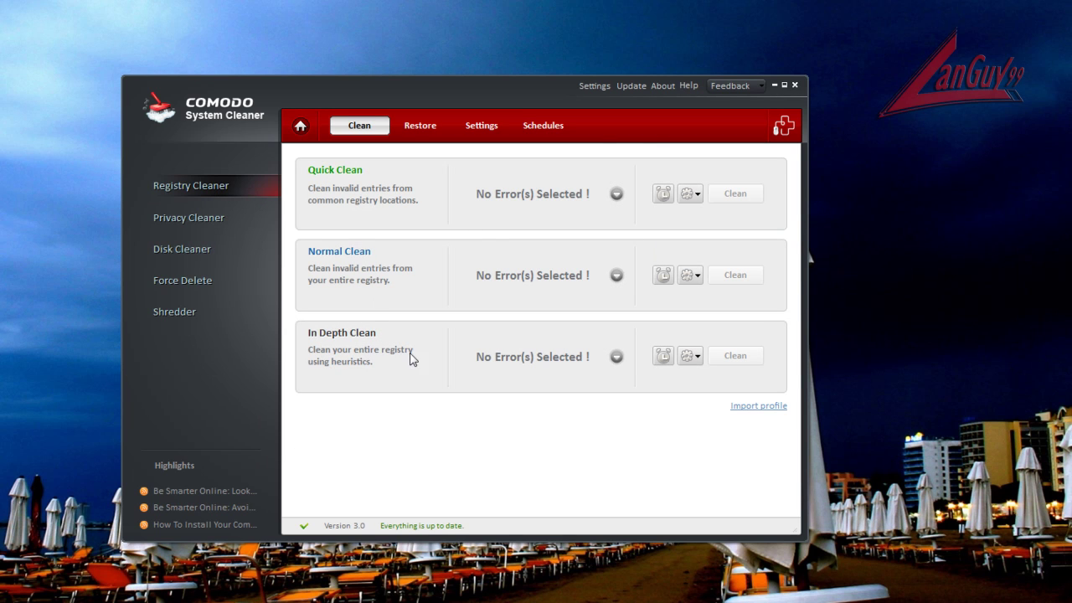
pyautogui.click(616, 358)
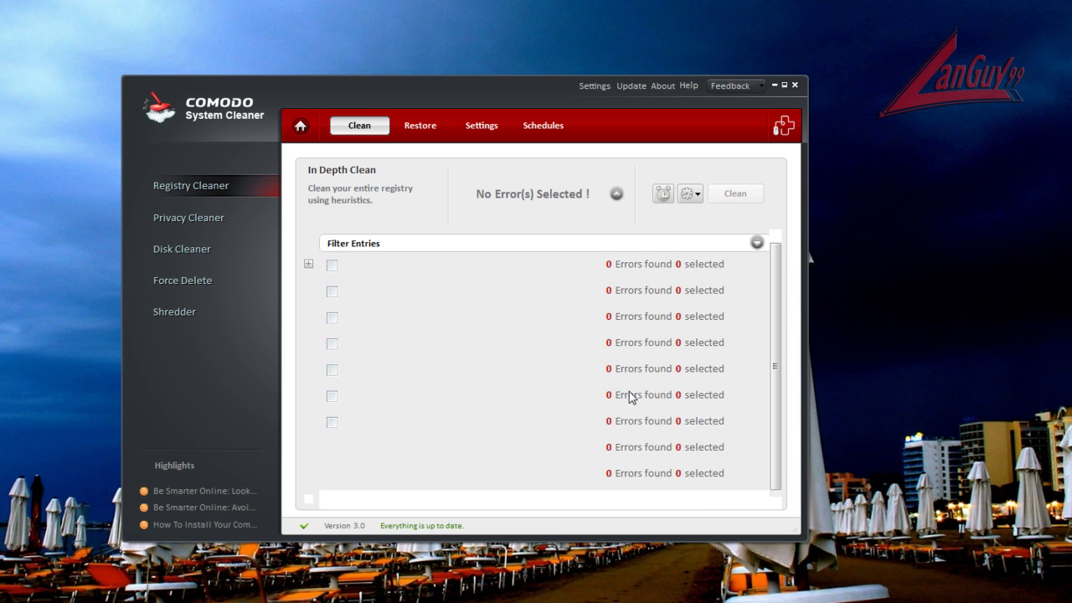
pyautogui.scroll(-1, 419, 282)
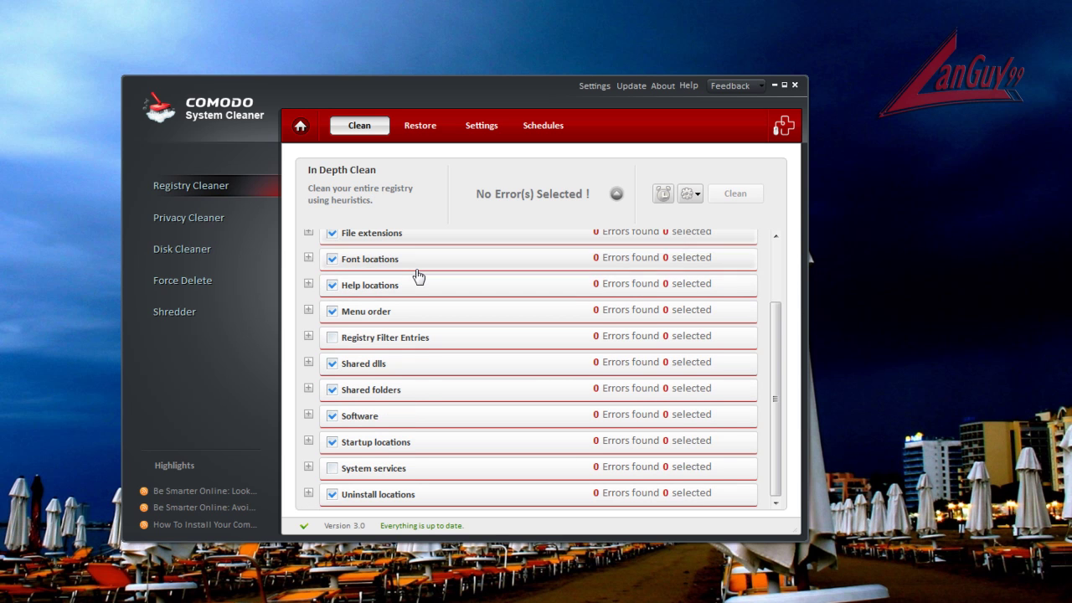
pyautogui.click(308, 259)
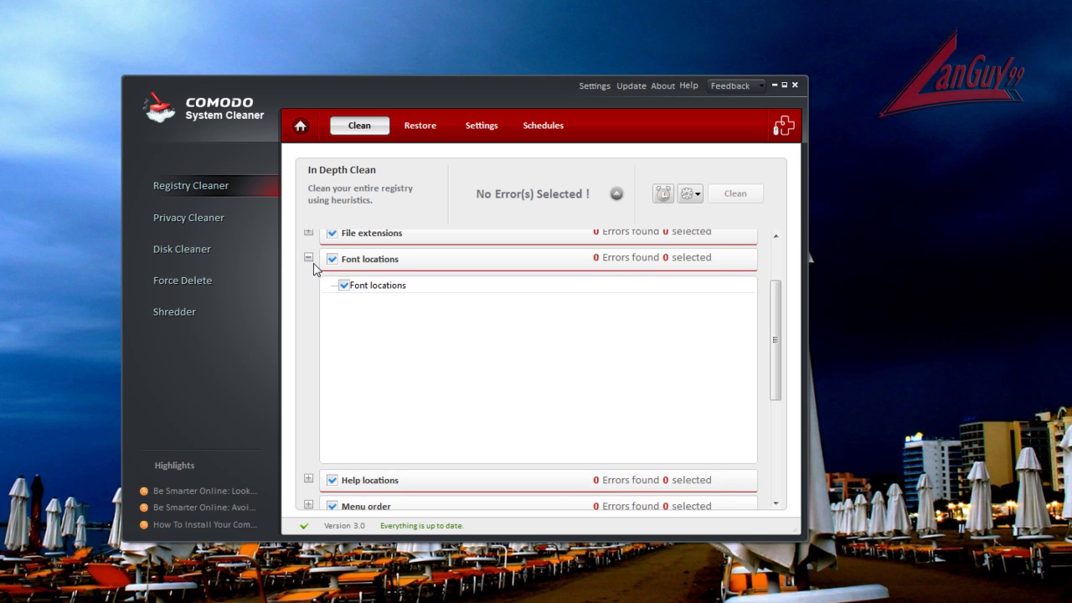
pyautogui.click(309, 259)
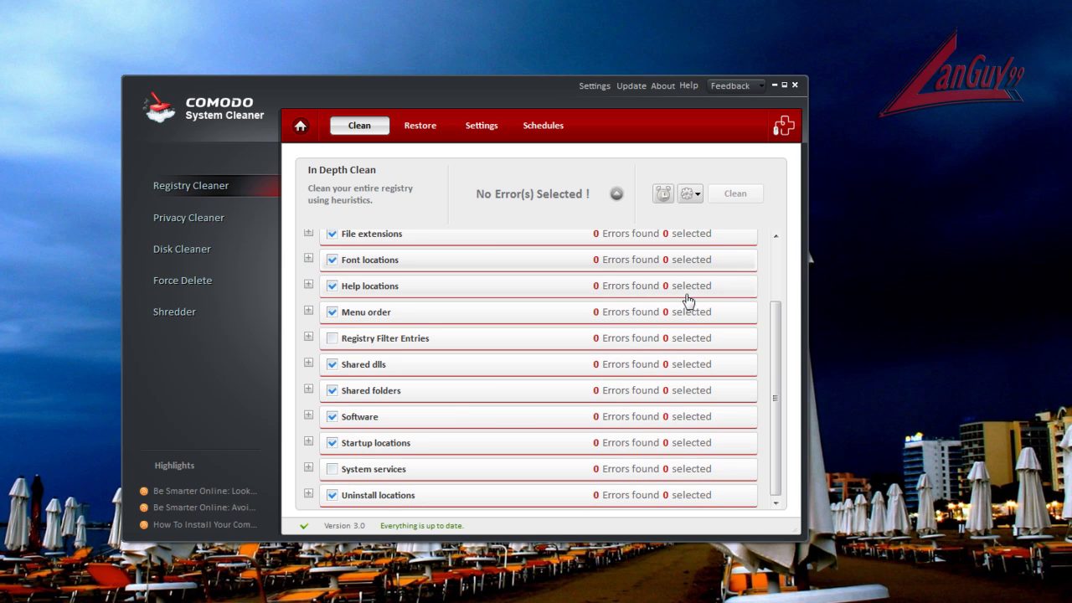
pyautogui.click(617, 195)
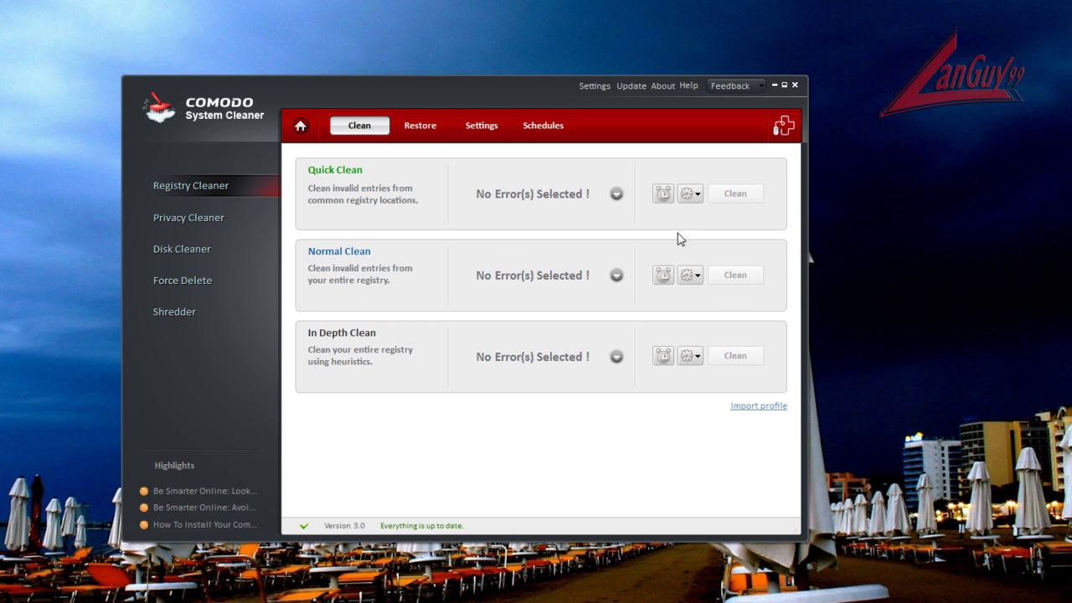
# Step: Check the In Depth and Quick Clean profile options, then view the restorable registry backups
pyautogui.click(698, 367)
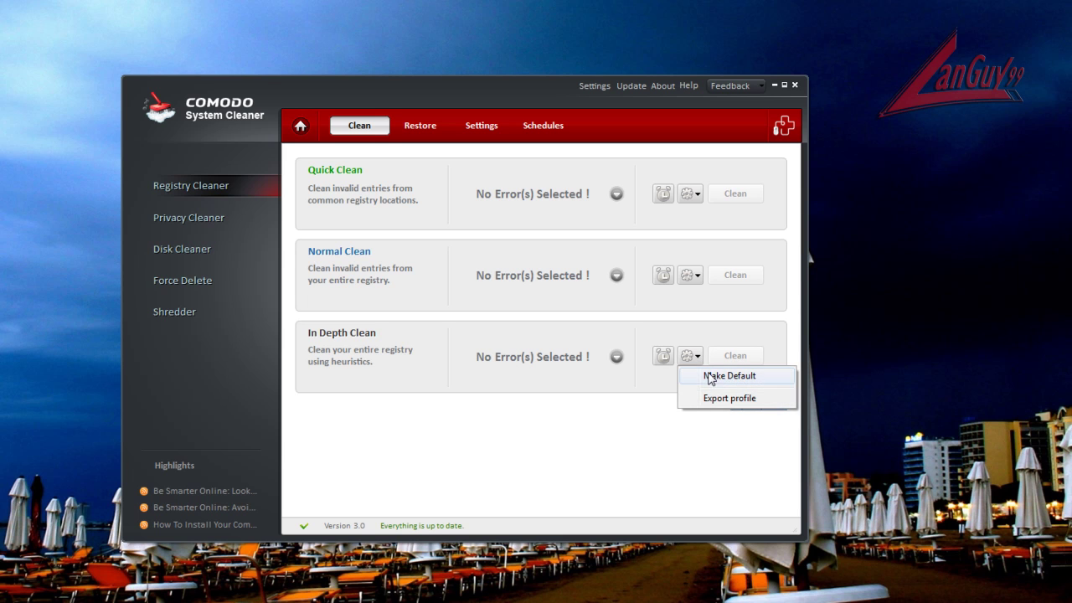
pyautogui.click(692, 198)
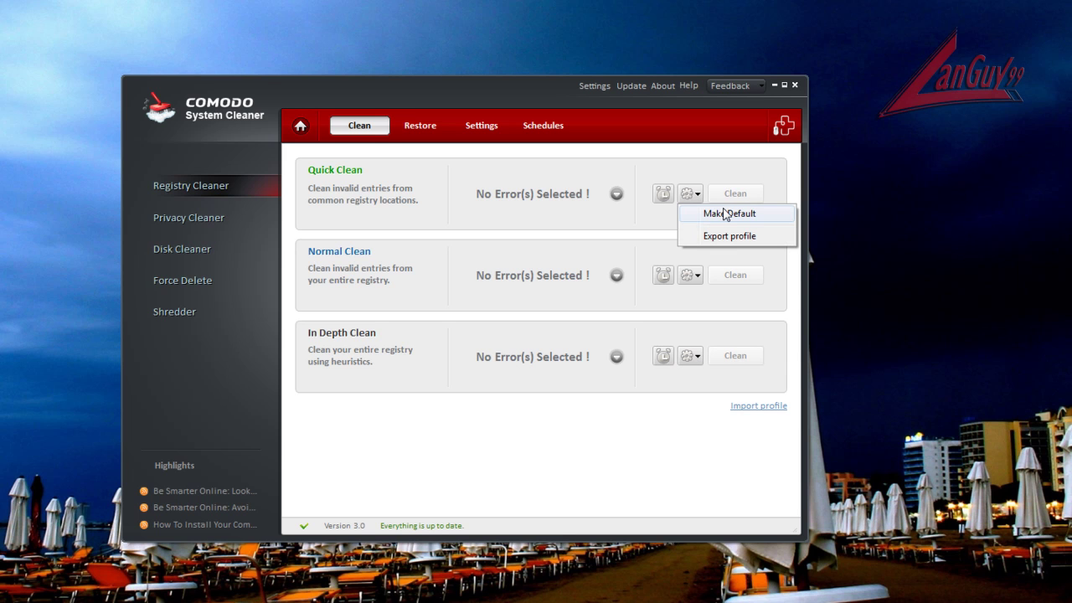
pyautogui.click(661, 224)
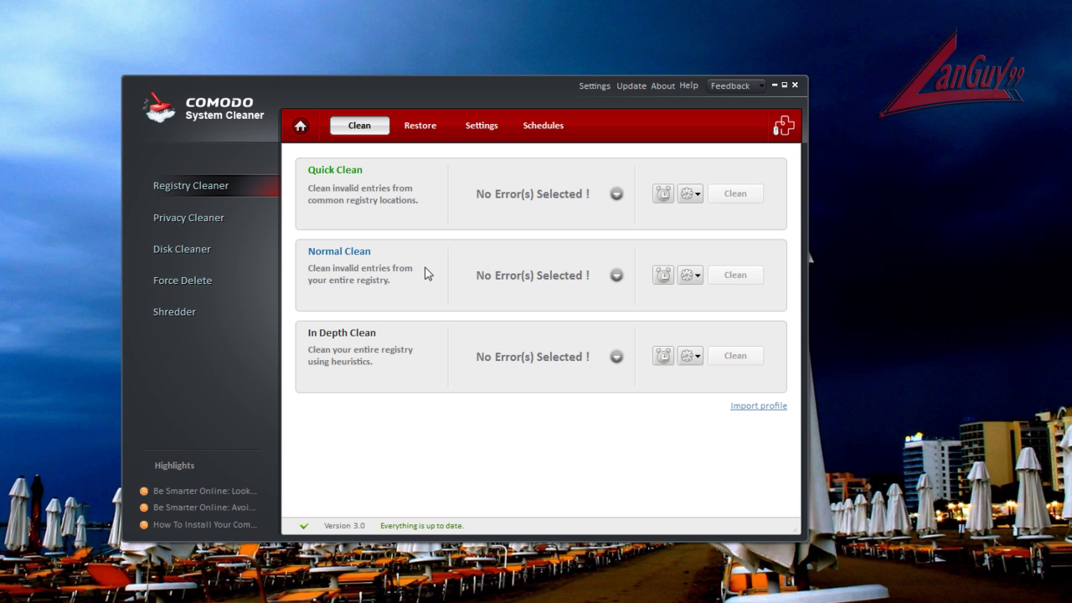
pyautogui.click(432, 128)
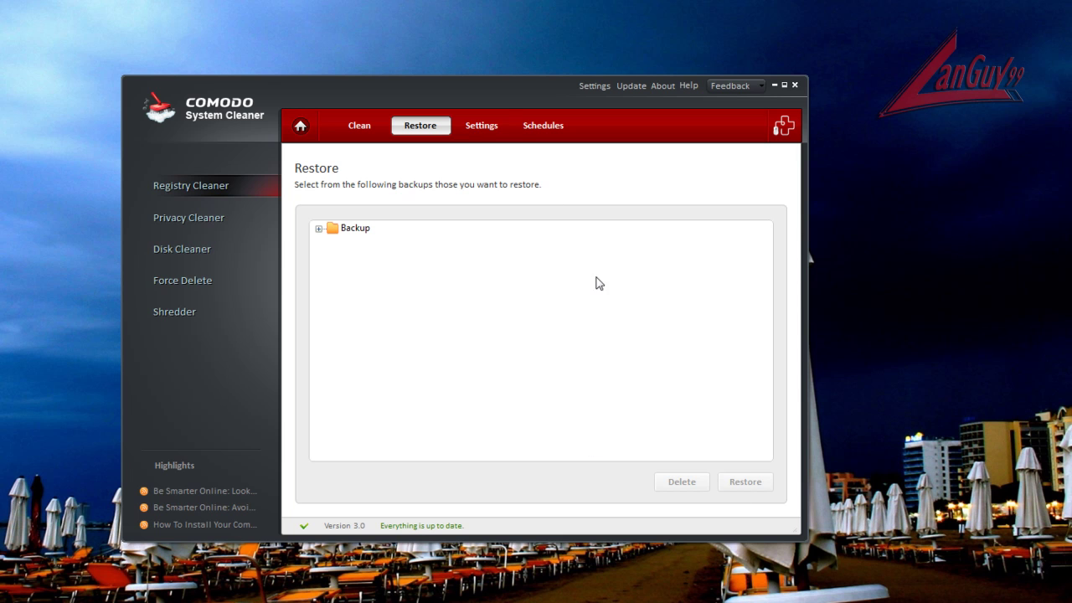
# Step: Look over the Registry Cleaner Settings page, then its Schedules page with nothing scheduled
pyautogui.click(489, 134)
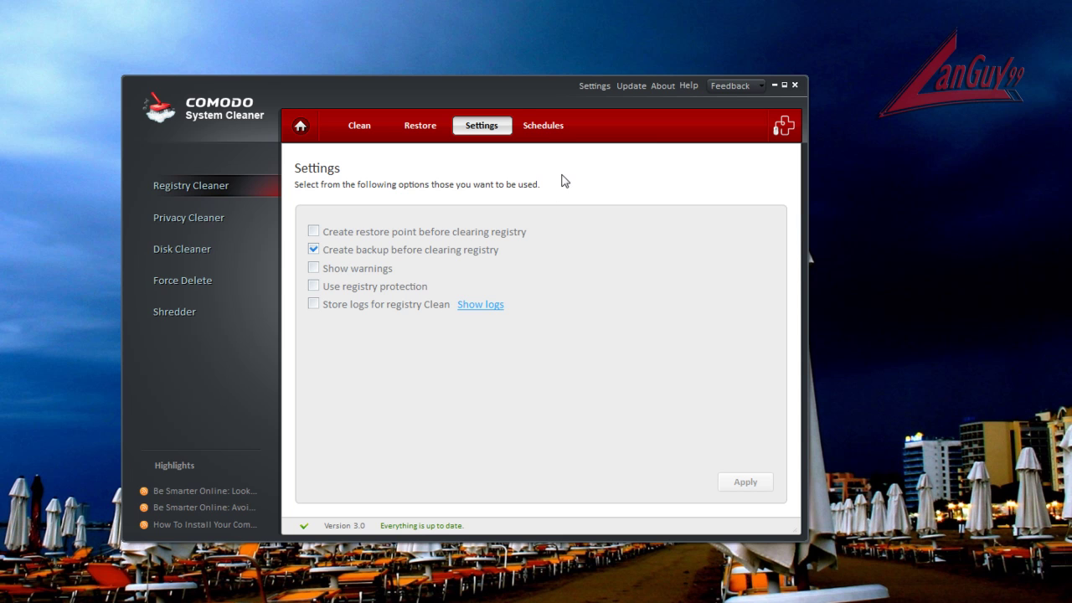
pyautogui.click(546, 128)
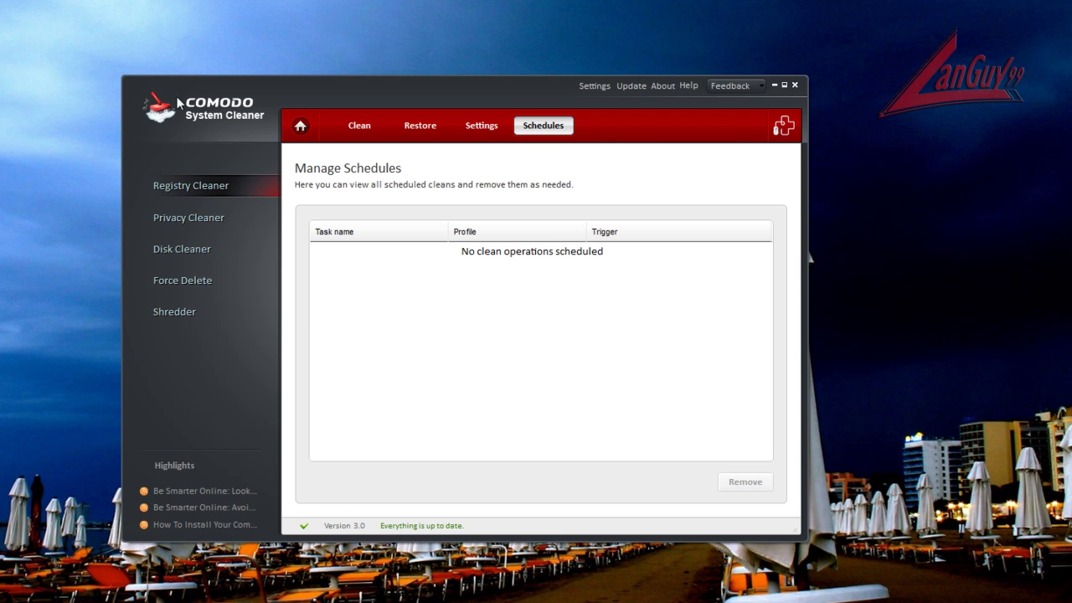
# Step: Open Privacy Cleaner and expand the Aggressive clean's item checklist
pyautogui.click(298, 127)
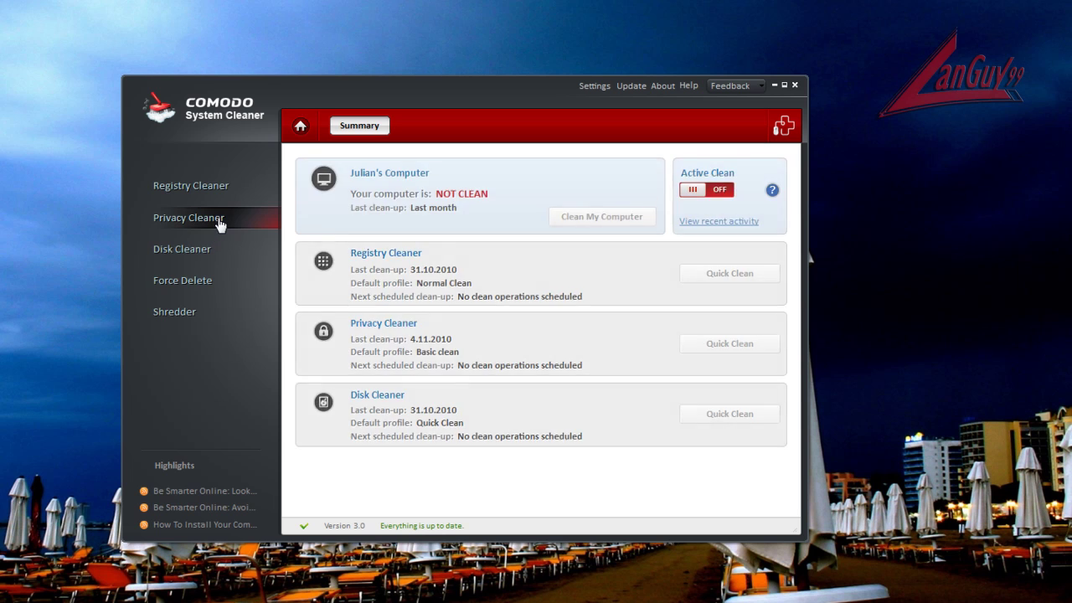
pyautogui.click(220, 224)
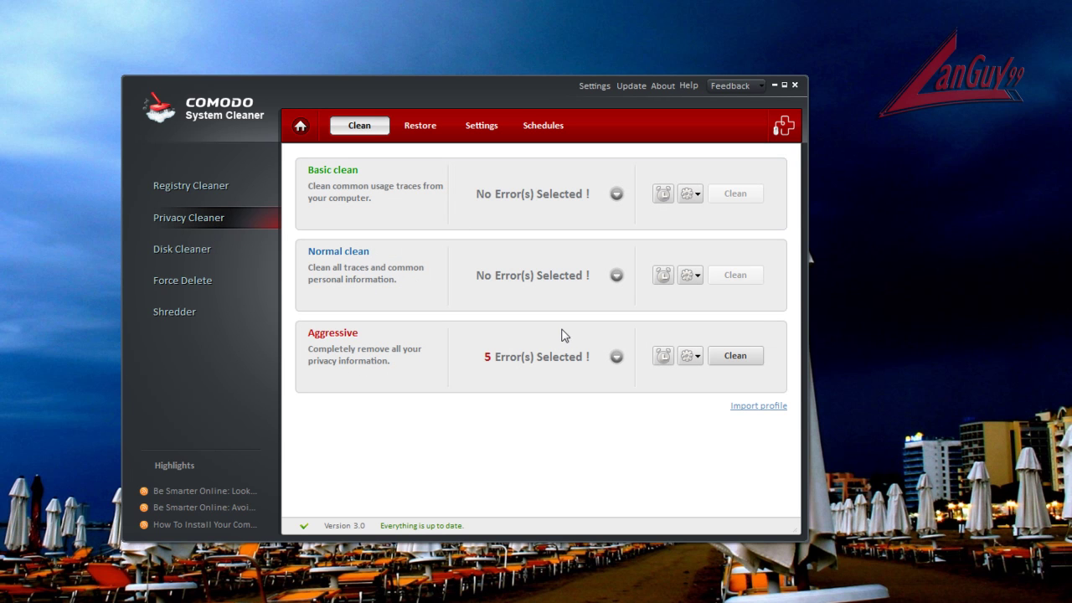
pyautogui.click(618, 357)
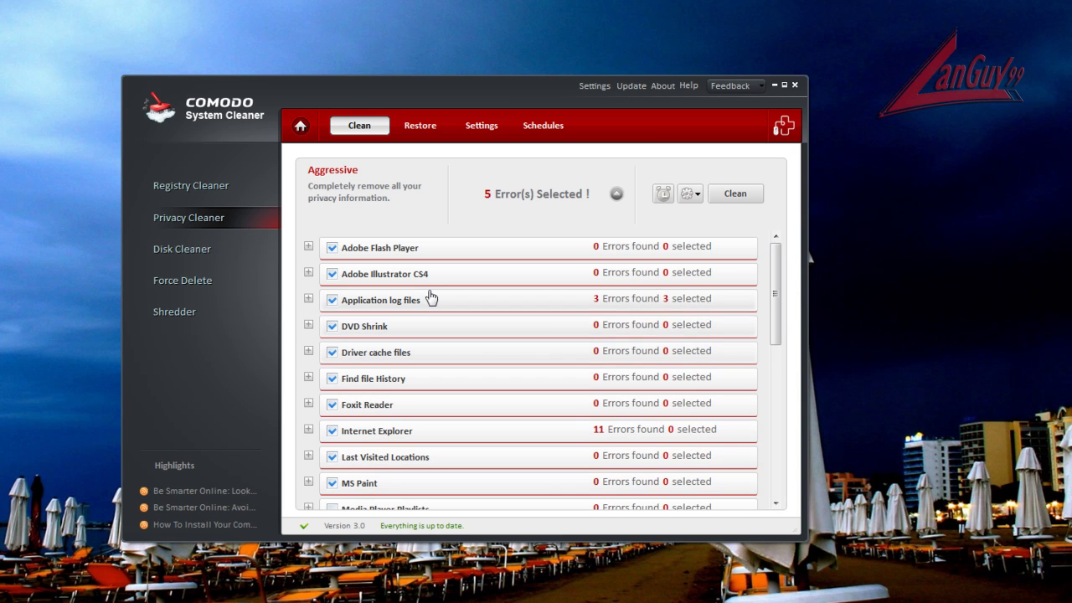
pyautogui.moveTo(778, 258); pyautogui.dragTo(775, 400)
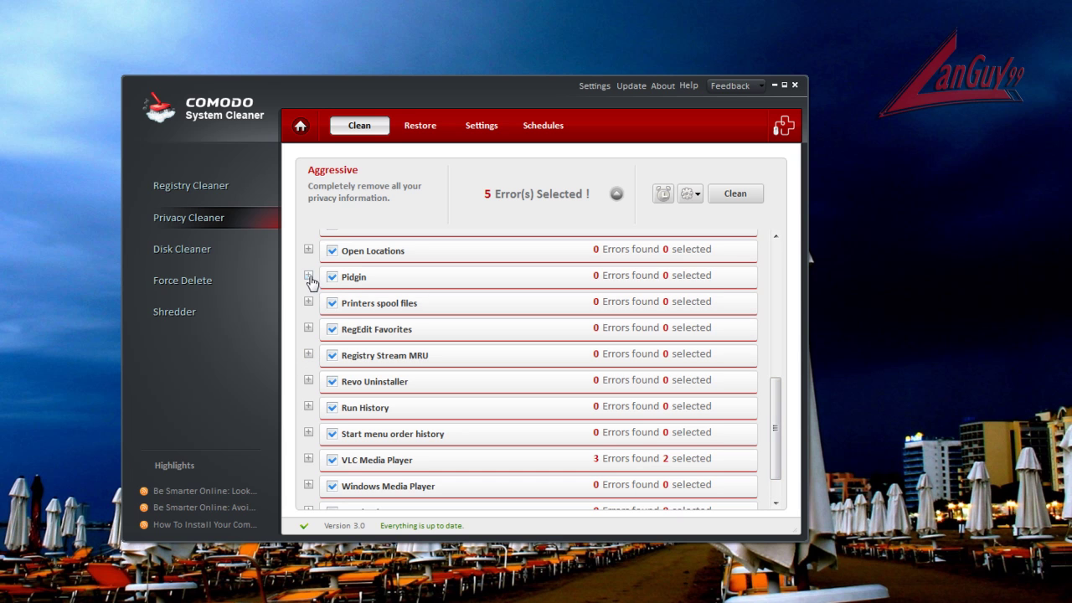
pyautogui.scroll(-1, 424, 399)
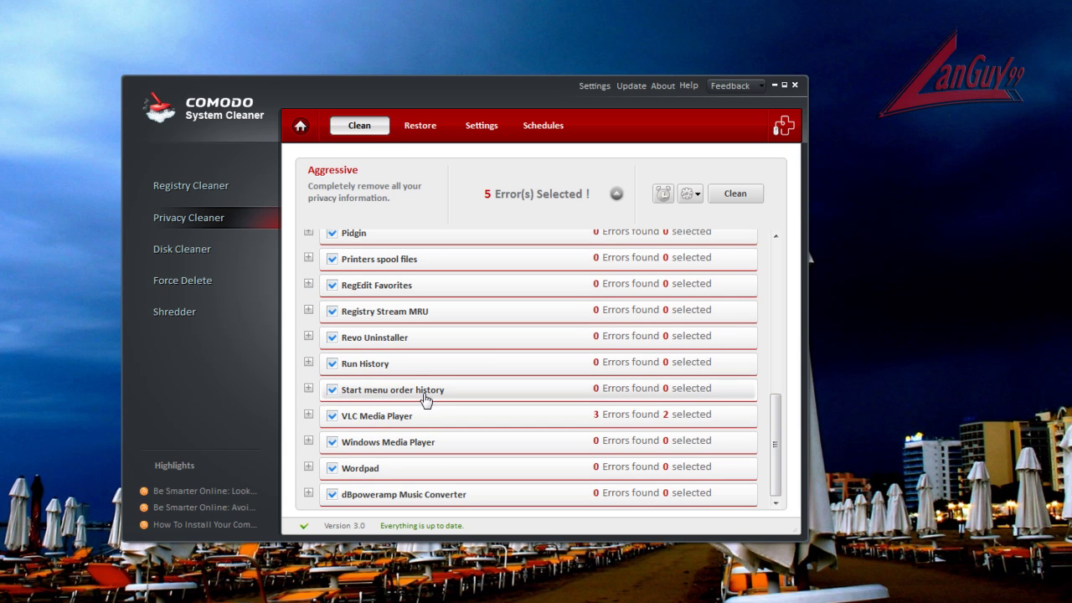
# Step: Inspect VLC Media Player's Messages, Bookmarks and Playlist entries, then fold the list back
pyautogui.click(309, 415)
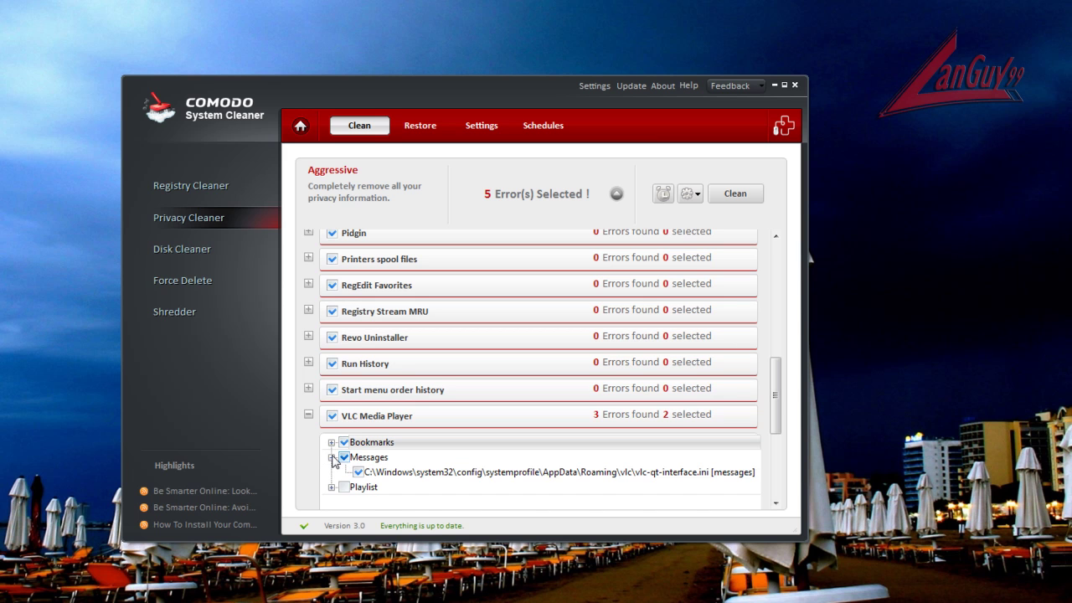
pyautogui.click(331, 458)
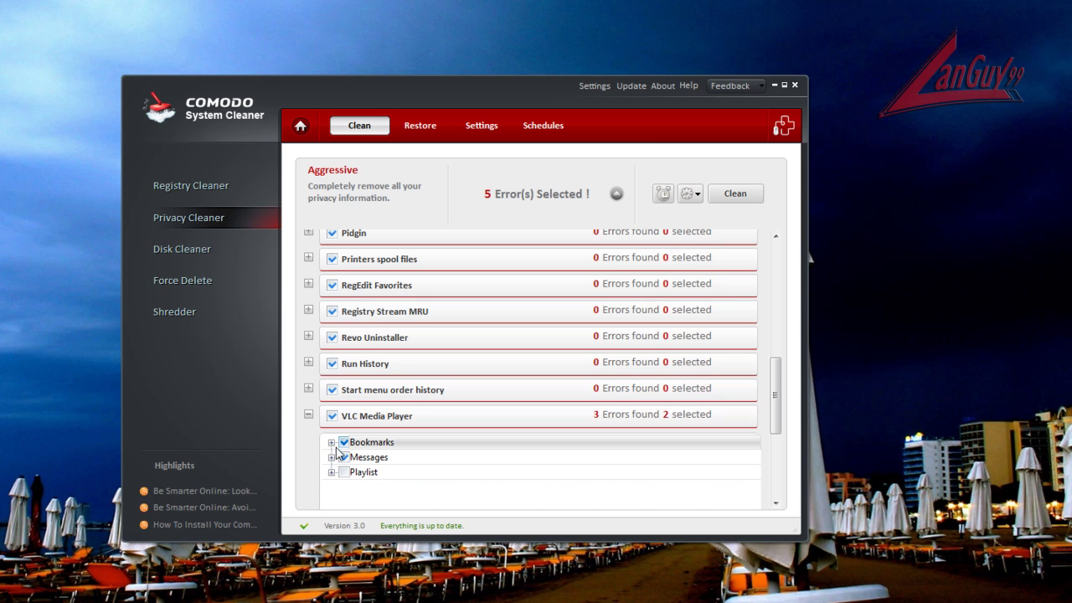
pyautogui.click(332, 442)
pyautogui.click(332, 442)
pyautogui.click(331, 473)
pyautogui.click(331, 473)
pyautogui.click(309, 415)
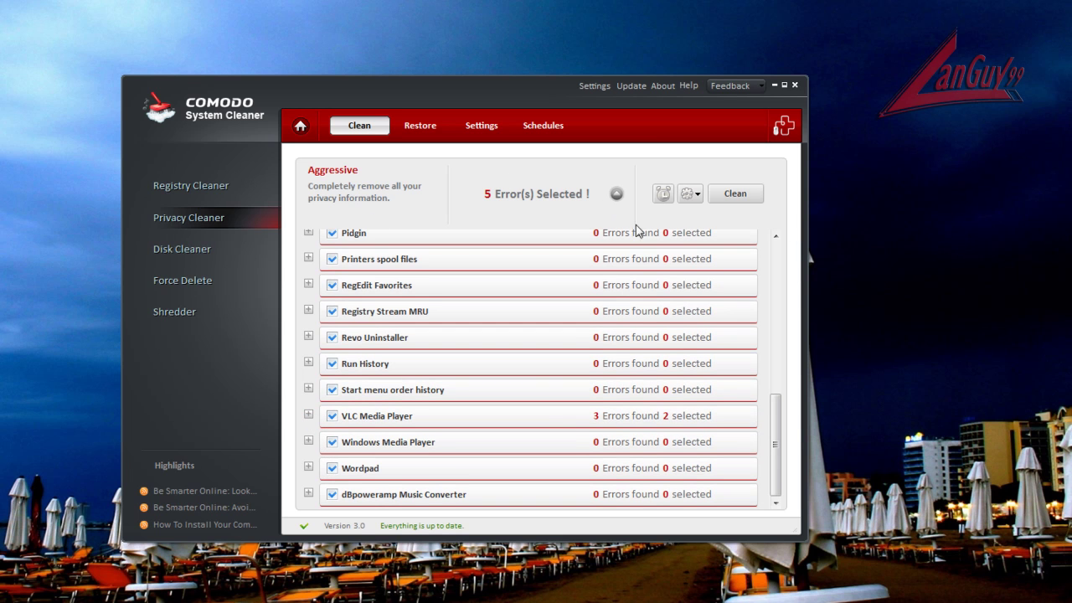
pyautogui.click(616, 193)
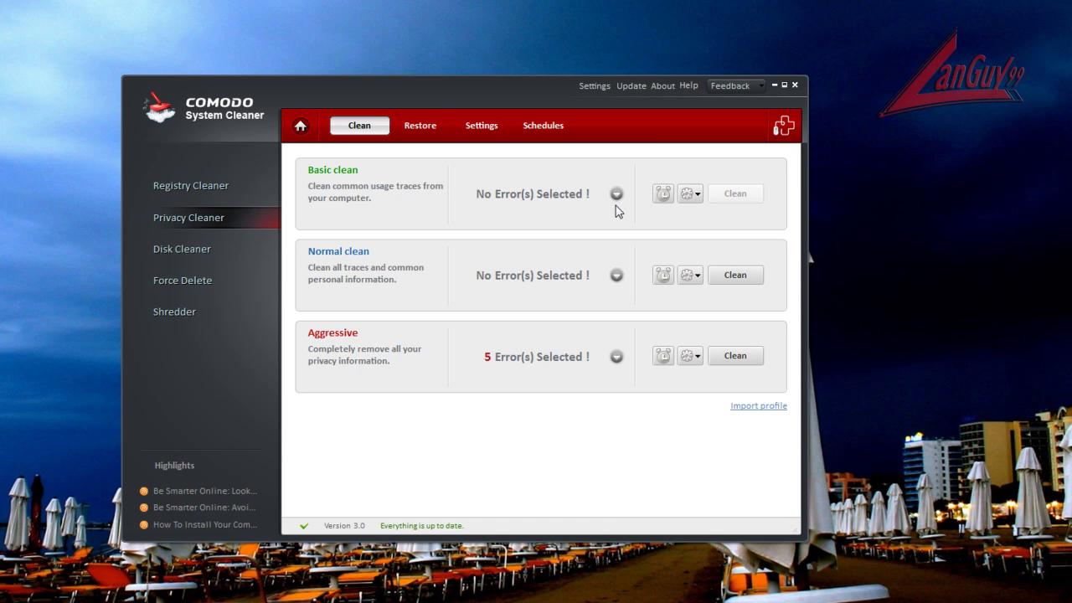
# Step: Look through the items covered by the Basic clean profile
pyautogui.click(618, 195)
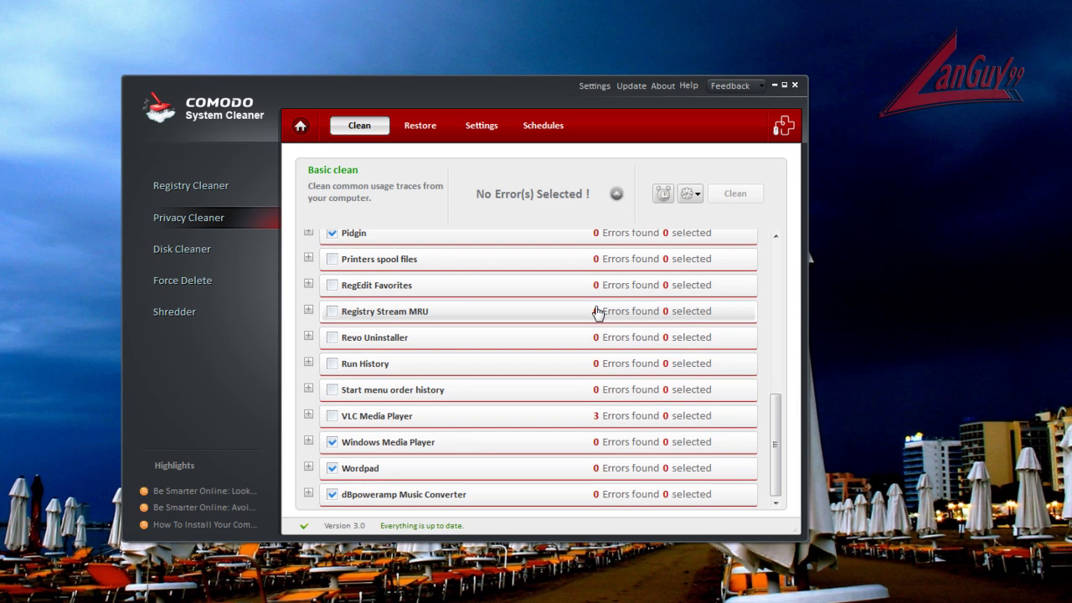
pyautogui.scroll(5, 483, 431)
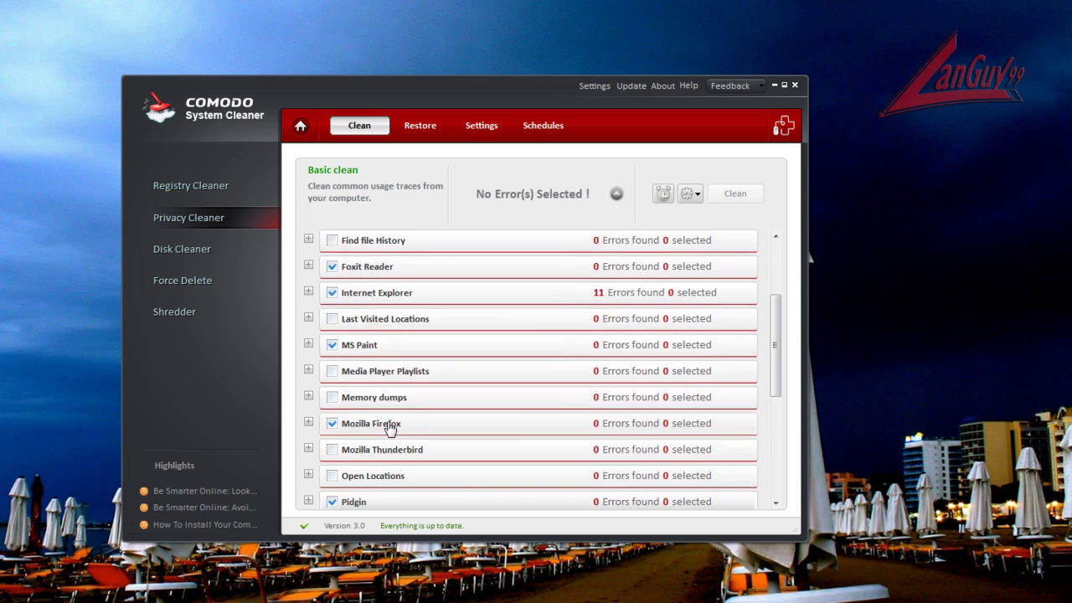
pyautogui.scroll(3, 390, 430)
pyautogui.click(616, 195)
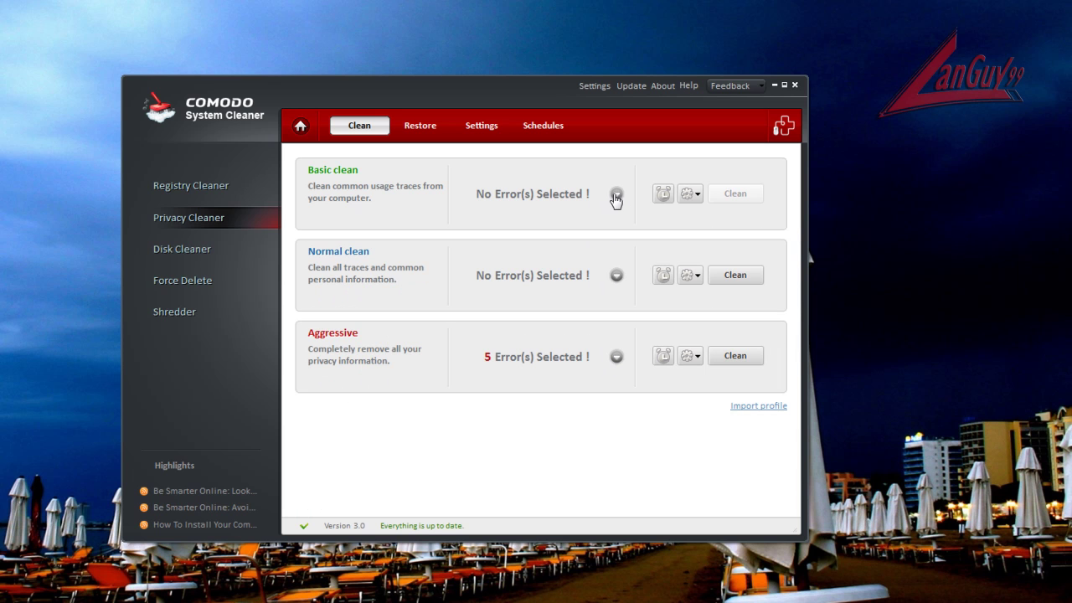
# Step: Tick VLC Media Player's Playlist in the Aggressive checklist, cancel the profile-name prompt, and open Disk Cleaner
pyautogui.click(690, 356)
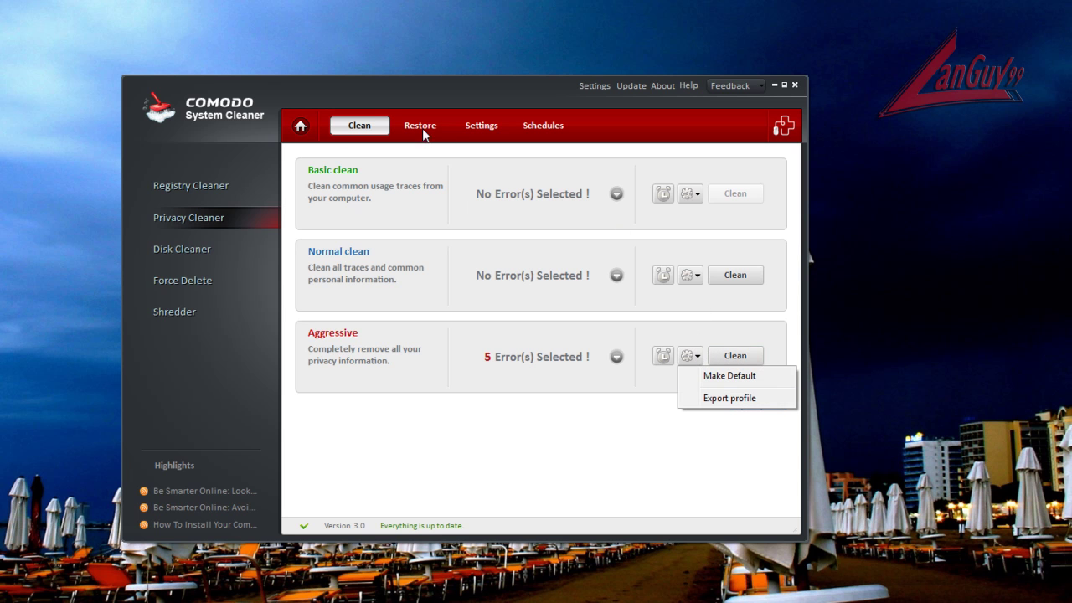
pyautogui.click(616, 357)
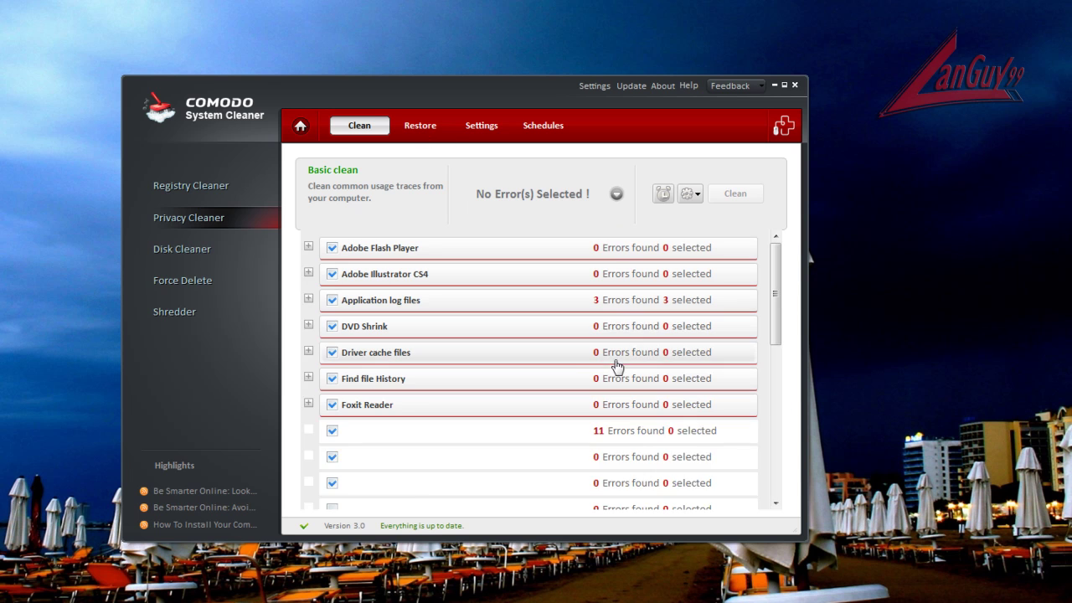
pyautogui.click(308, 352)
pyautogui.scroll(-3, 311, 402)
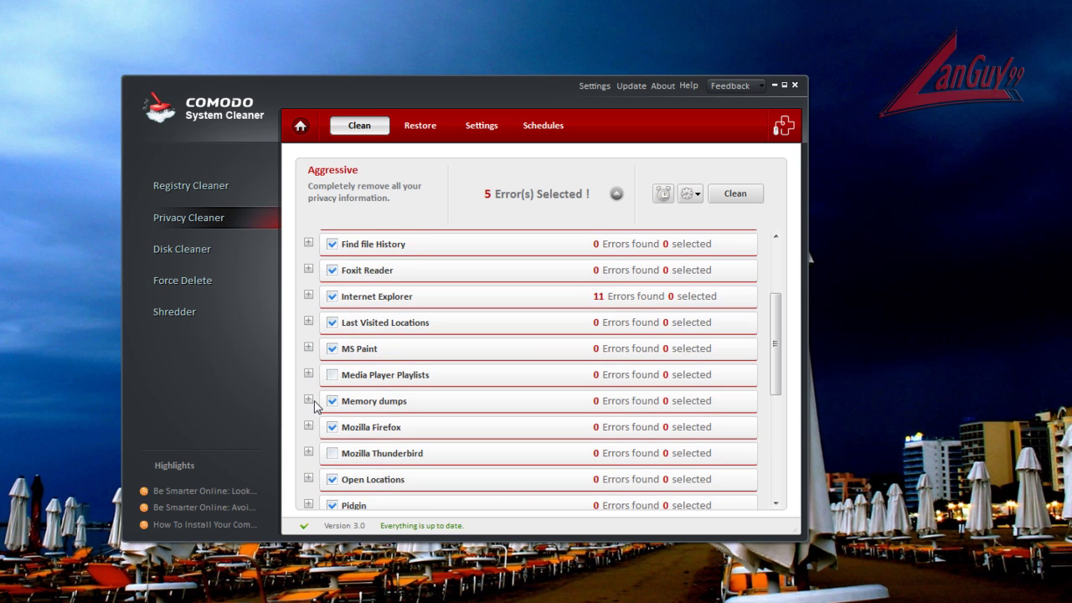
pyautogui.scroll(-5, 316, 449)
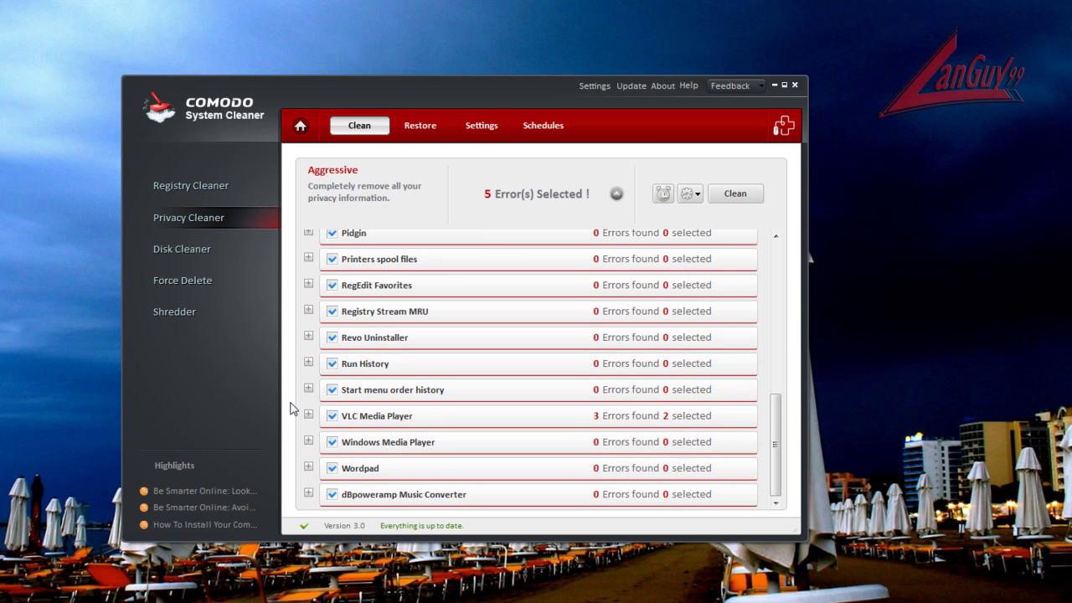
pyautogui.click(308, 416)
pyautogui.click(345, 471)
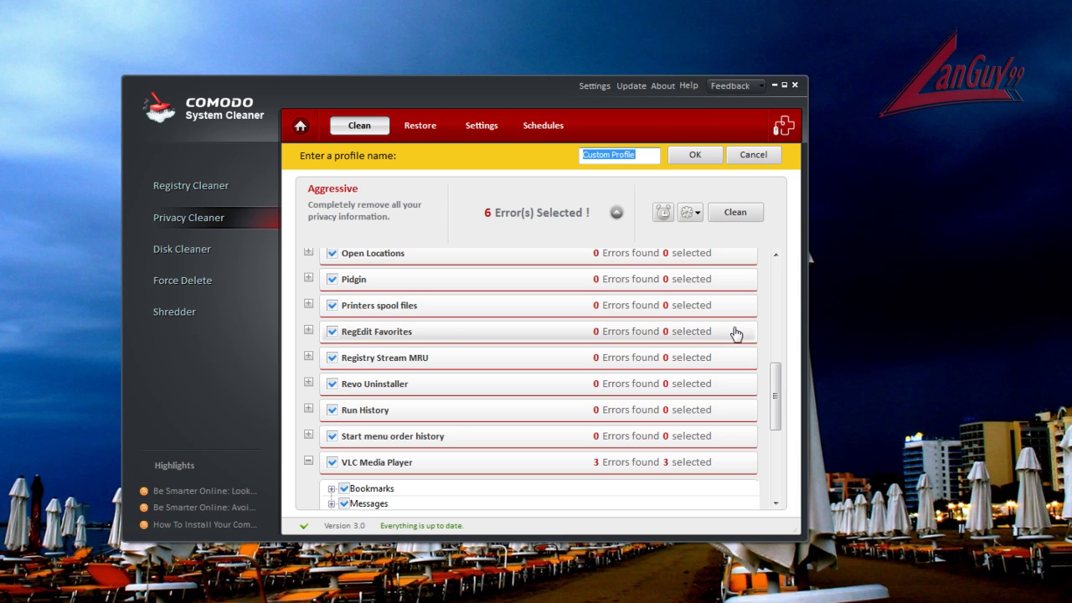
pyautogui.click(756, 157)
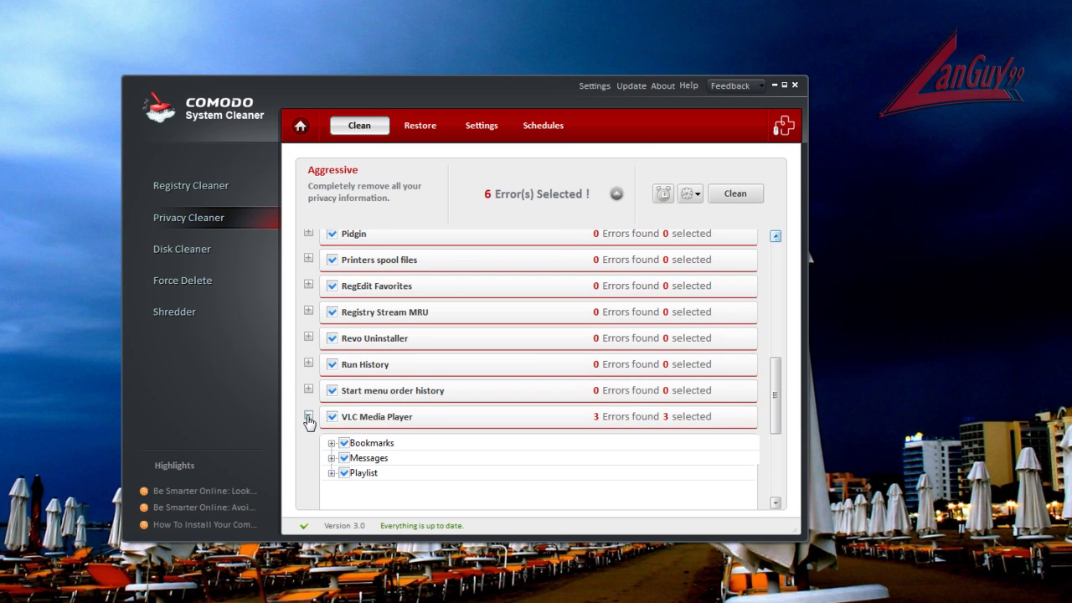
pyautogui.click(309, 416)
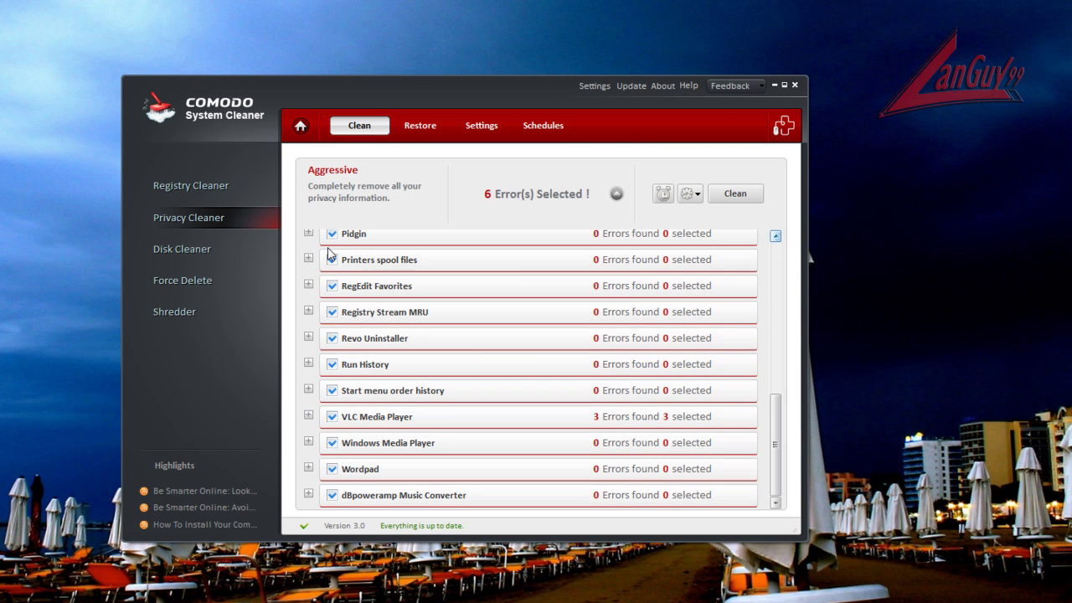
pyautogui.click(226, 247)
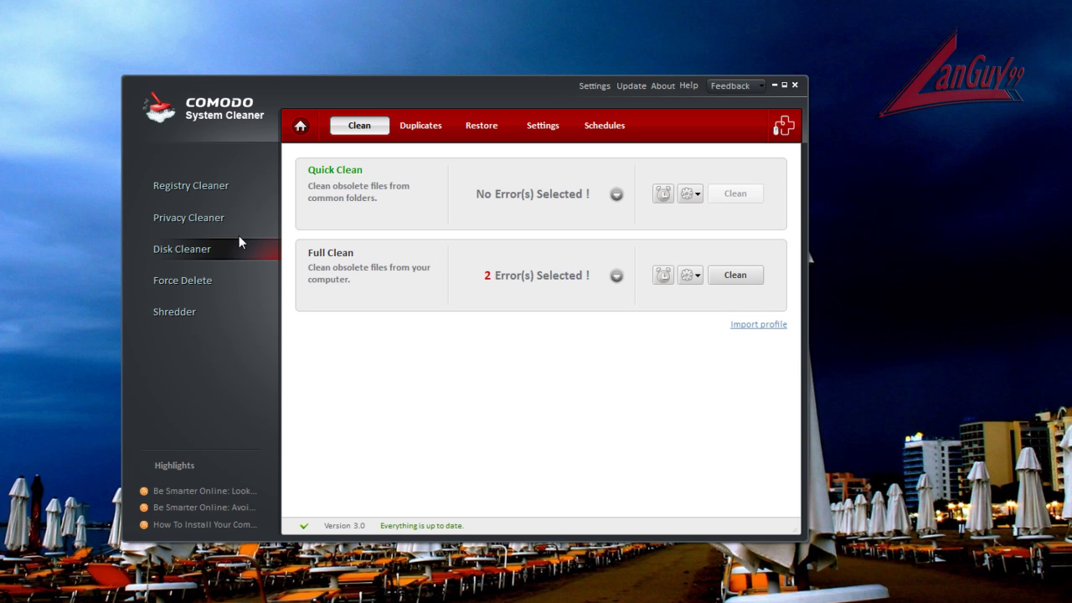
# Step: Expand Full Clean's categories and inspect Other and the Windows Update temp files
pyautogui.click(615, 277)
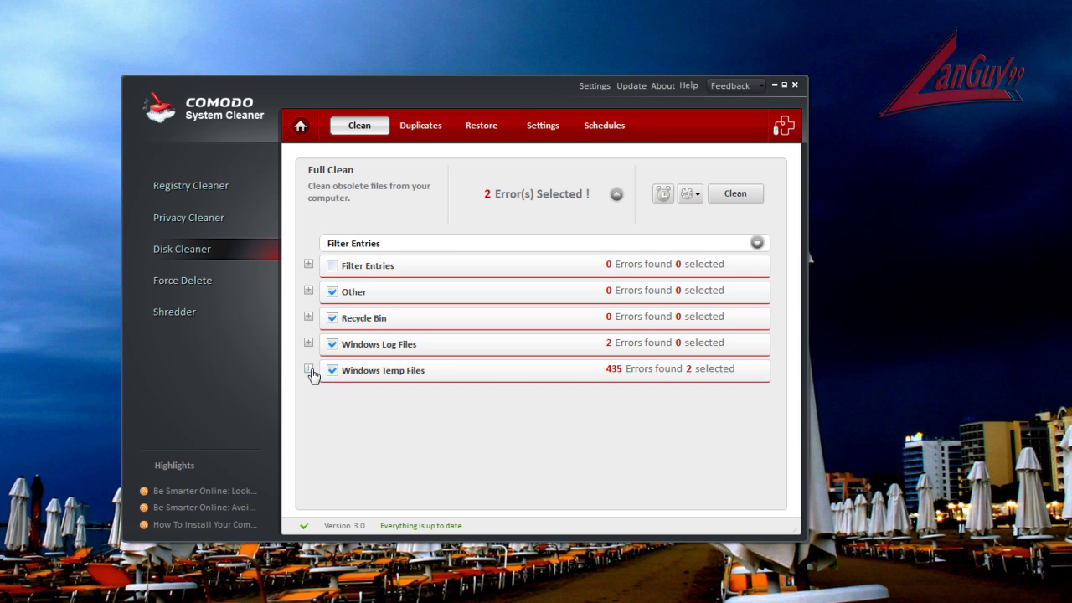
pyautogui.click(308, 291)
pyautogui.click(308, 292)
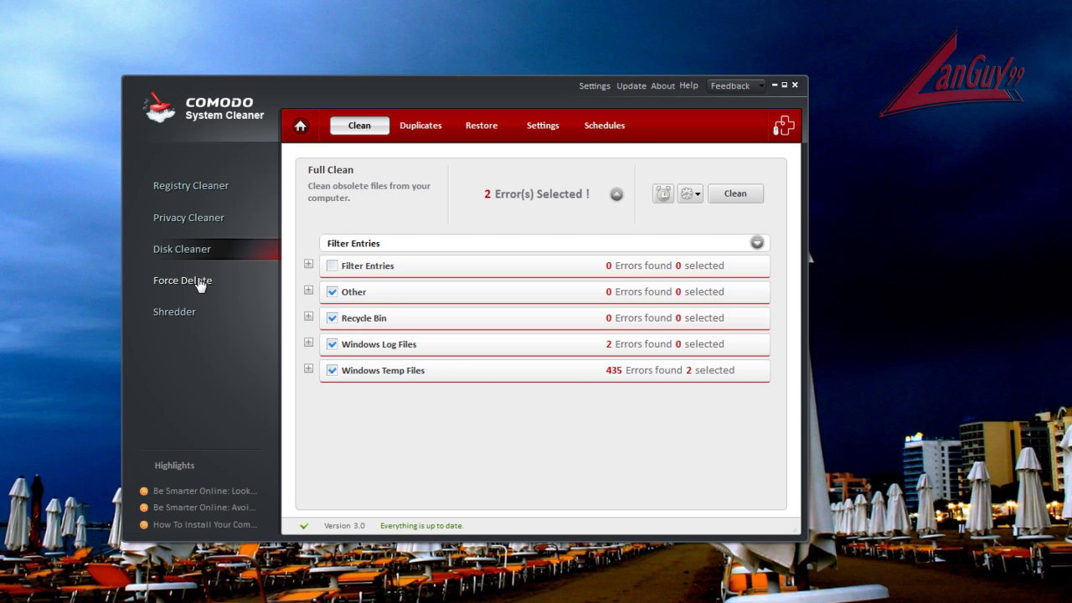
pyautogui.click(309, 368)
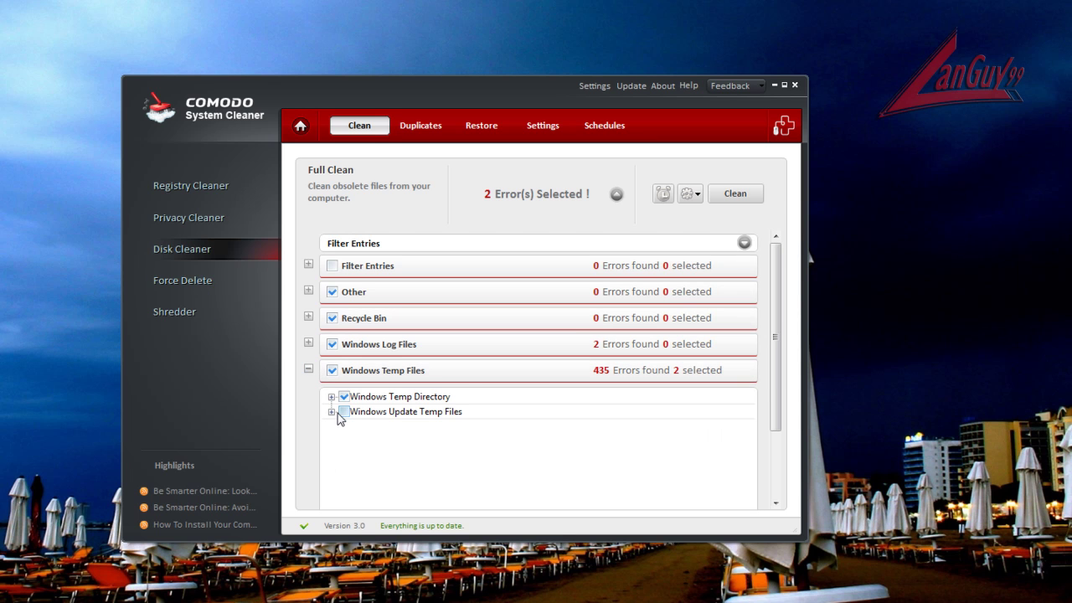
pyautogui.click(331, 412)
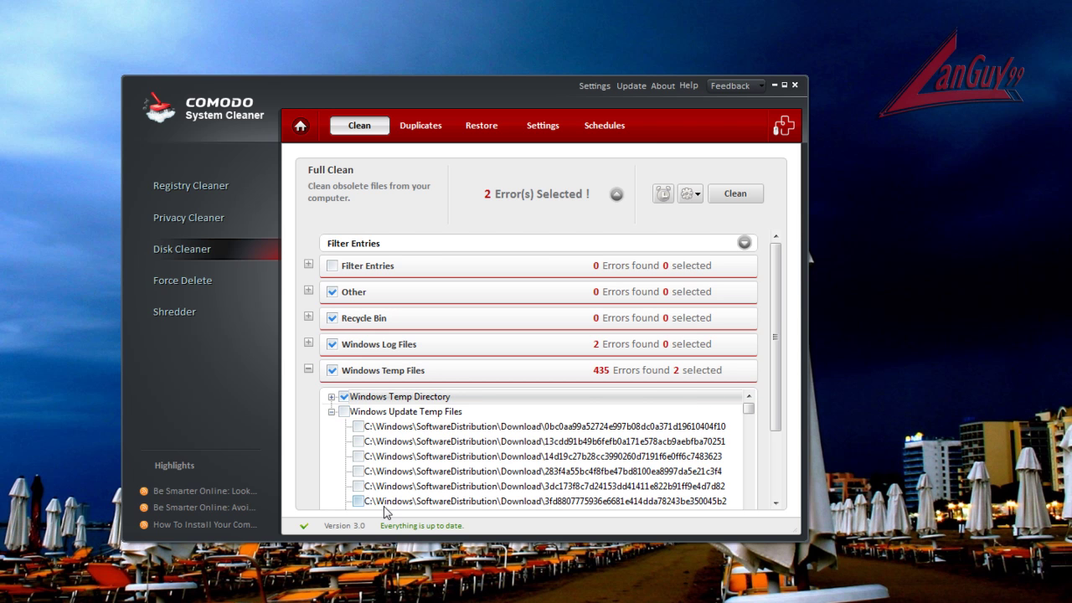
pyautogui.scroll(-10, 463, 428)
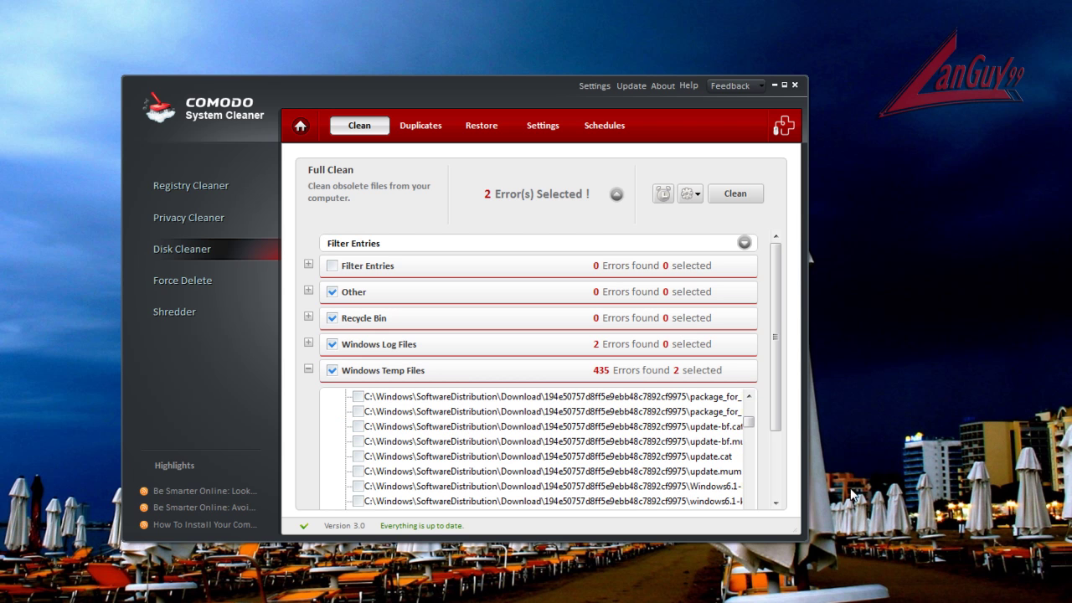
pyautogui.scroll(-2, 740, 428)
pyautogui.scroll(15, 742, 456)
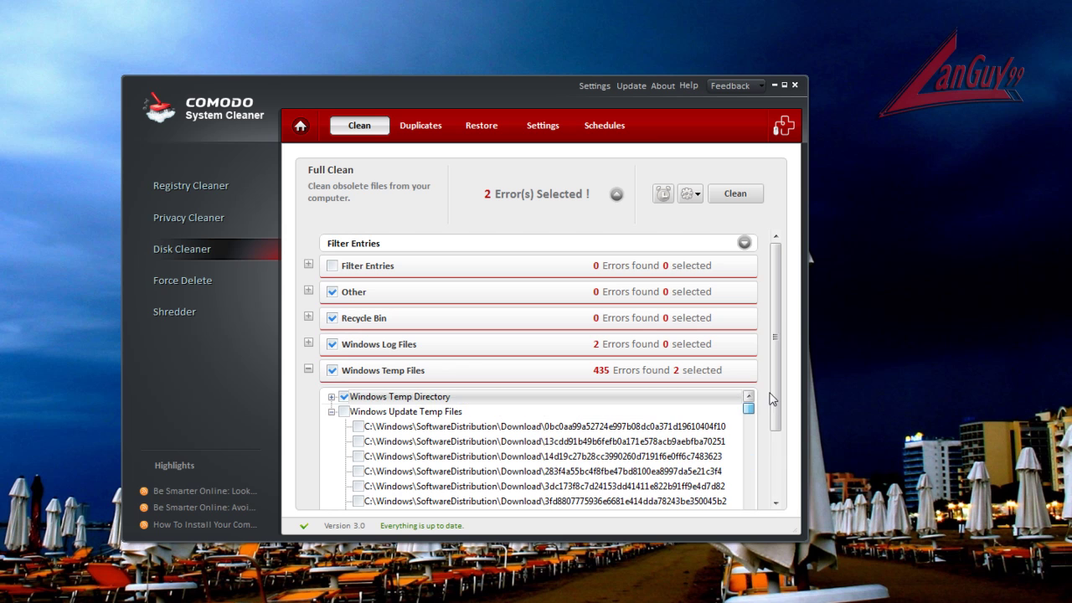
# Step: Collapse the Windows Update and Windows Temp Files groups, then switch to Duplicates
pyautogui.click(332, 412)
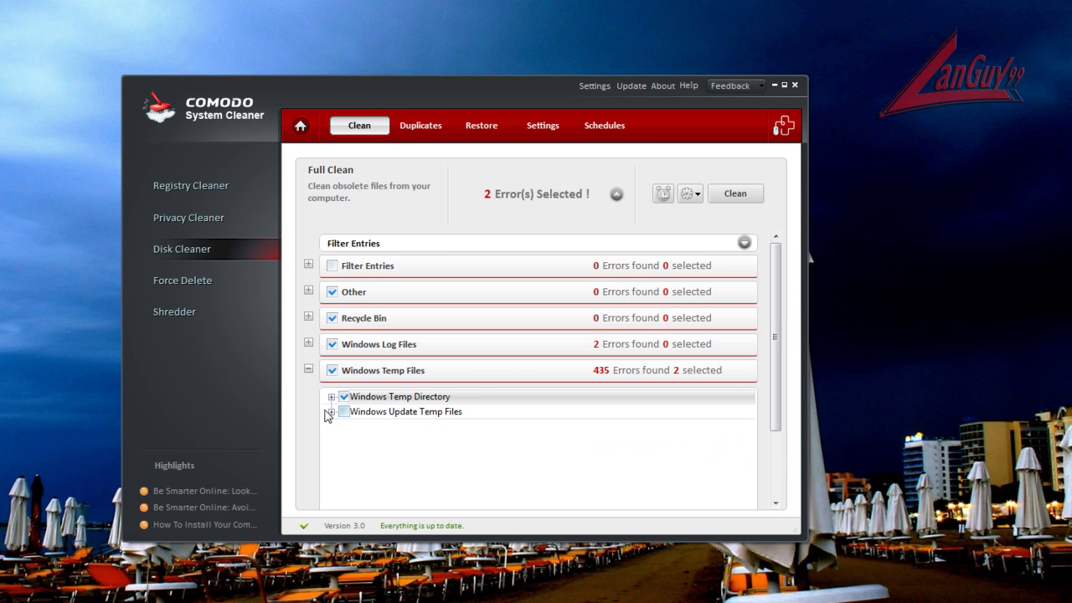
pyautogui.click(308, 370)
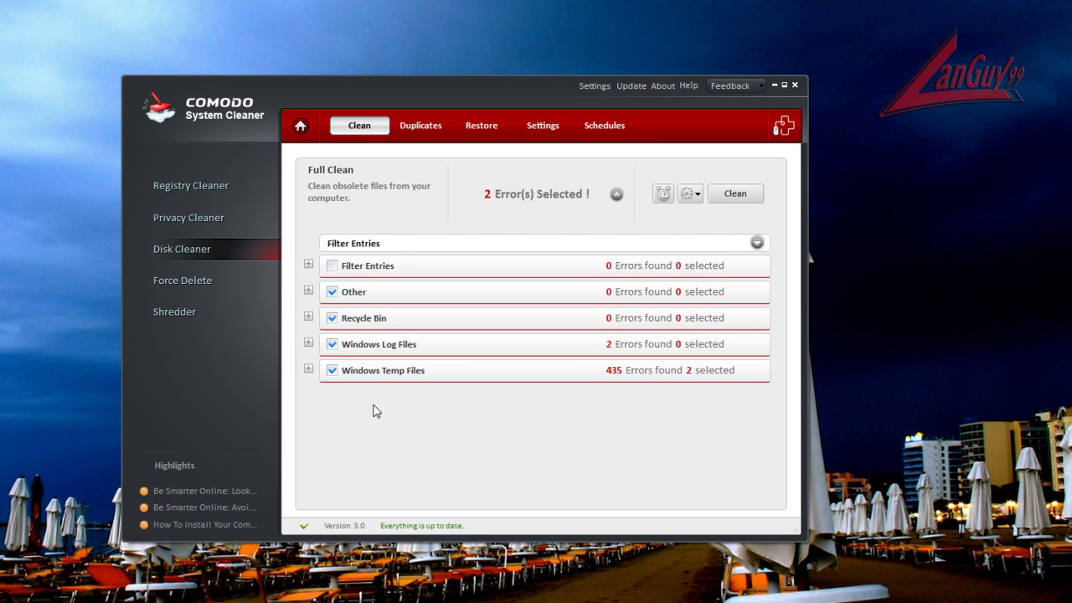
pyautogui.click(308, 369)
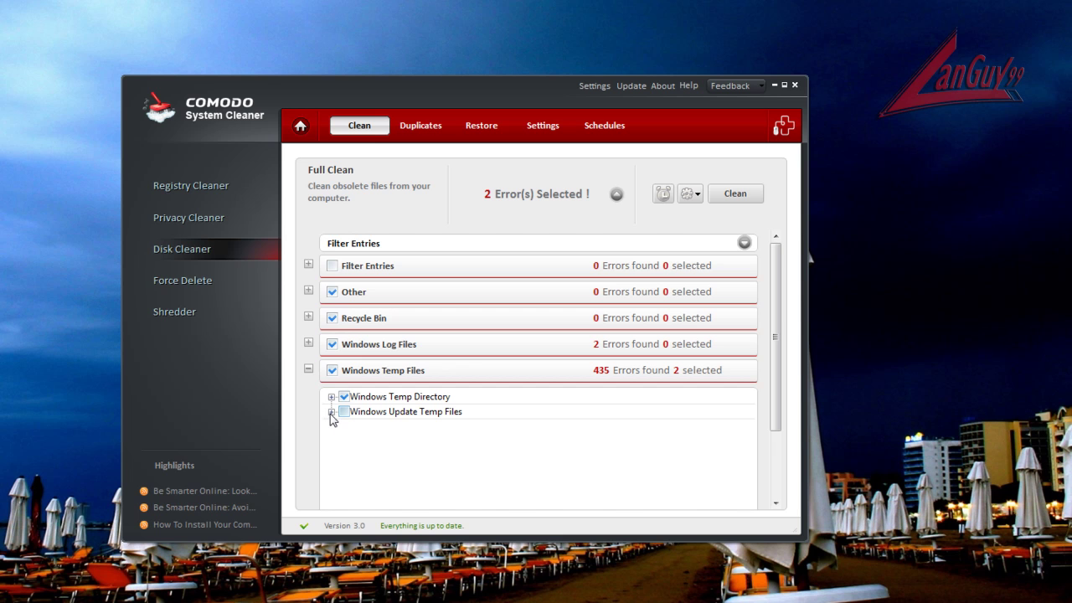
pyautogui.click(308, 370)
pyautogui.click(421, 127)
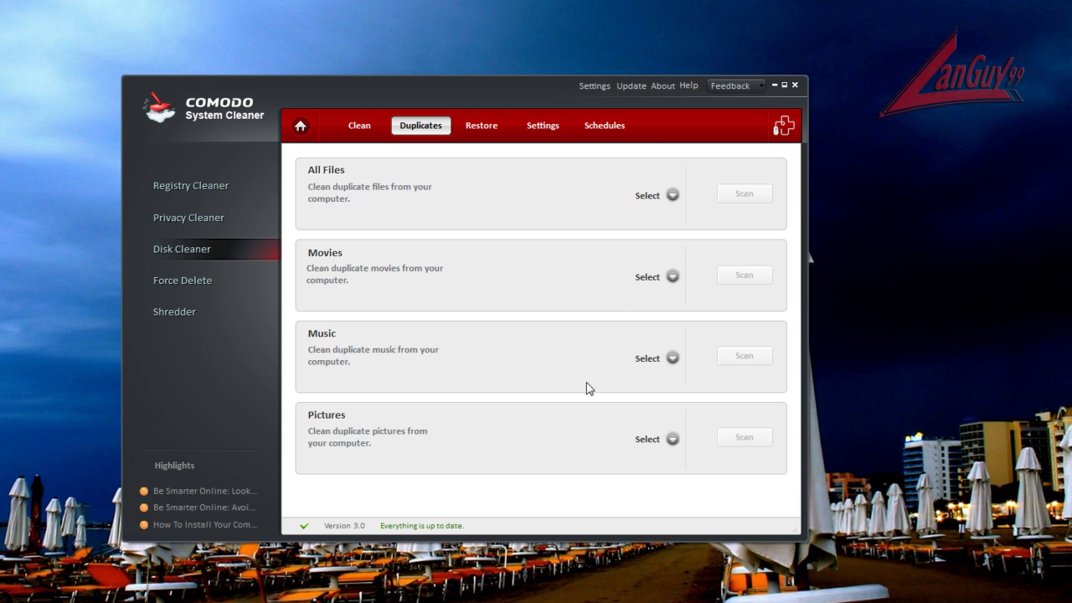
# Step: Review the All Files scan locations, expanding drive D:\, then return to the Tools folder
pyautogui.click(672, 196)
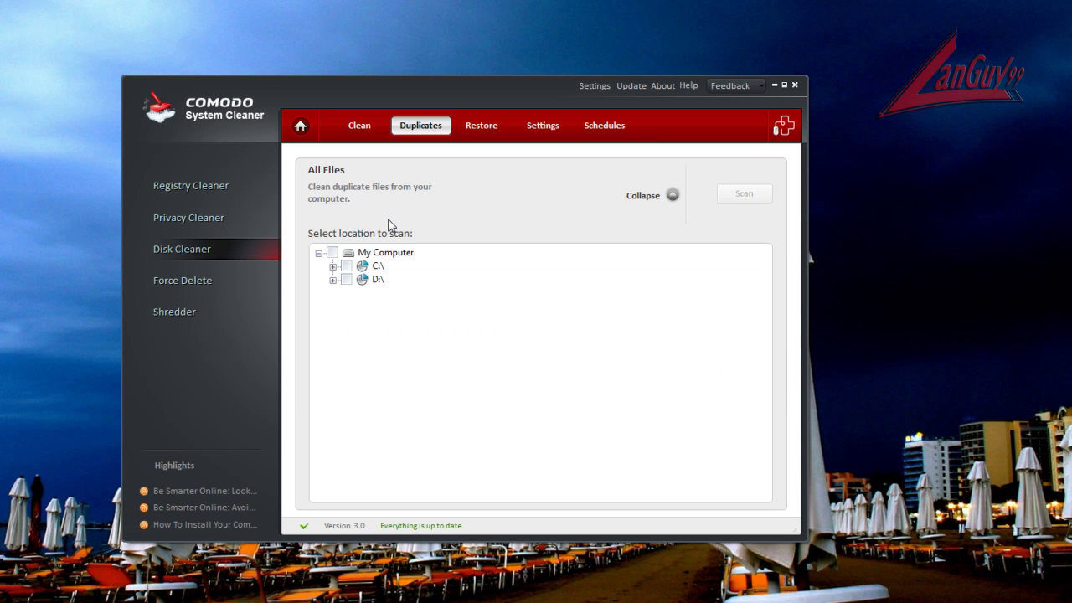
pyautogui.click(673, 196)
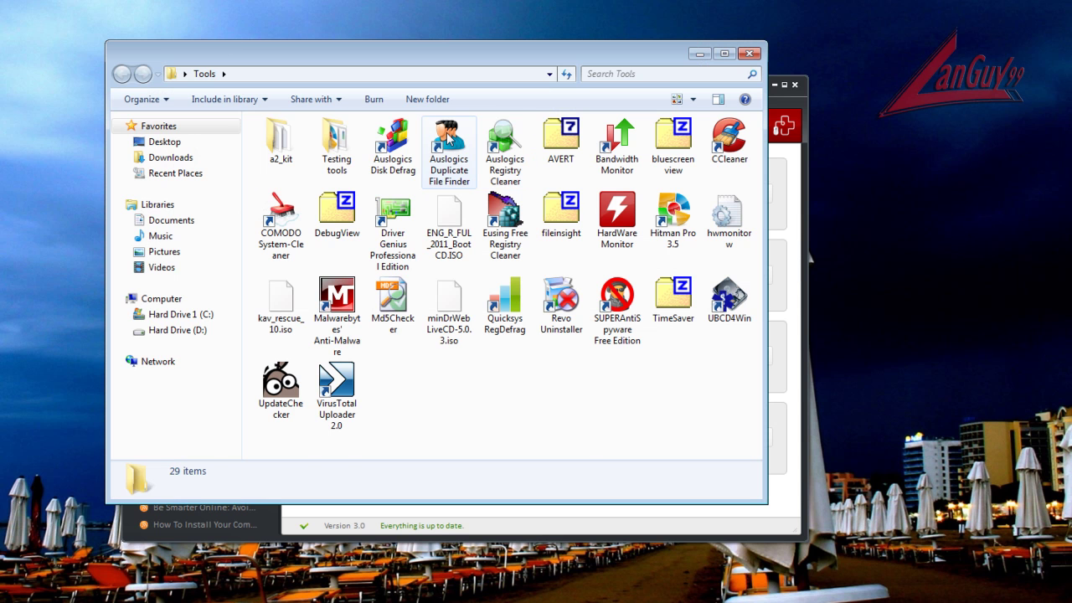
pyautogui.click(457, 128)
pyautogui.click(754, 55)
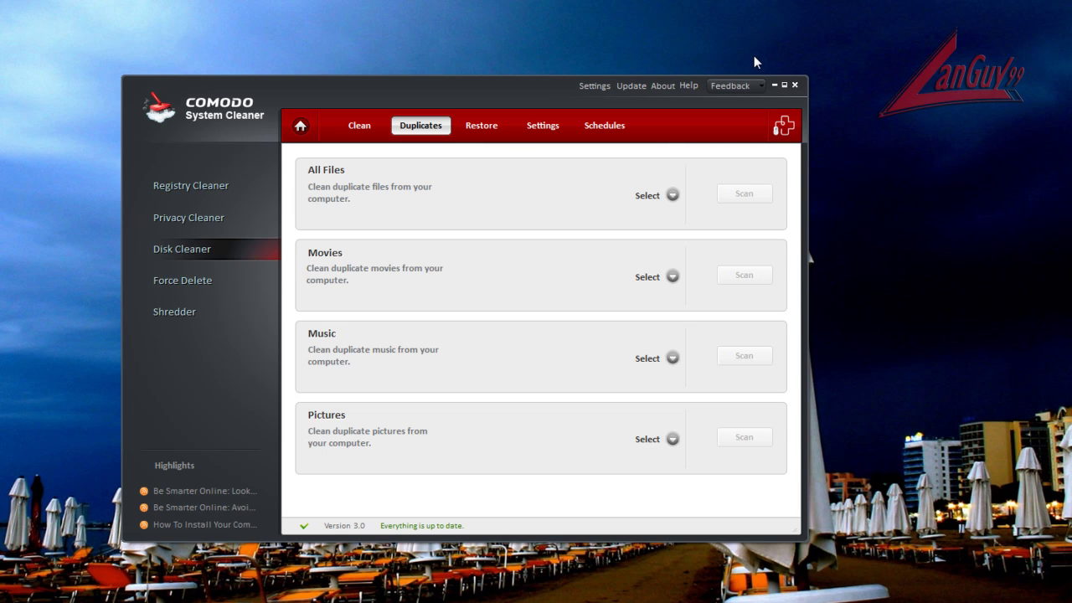
pyautogui.click(673, 195)
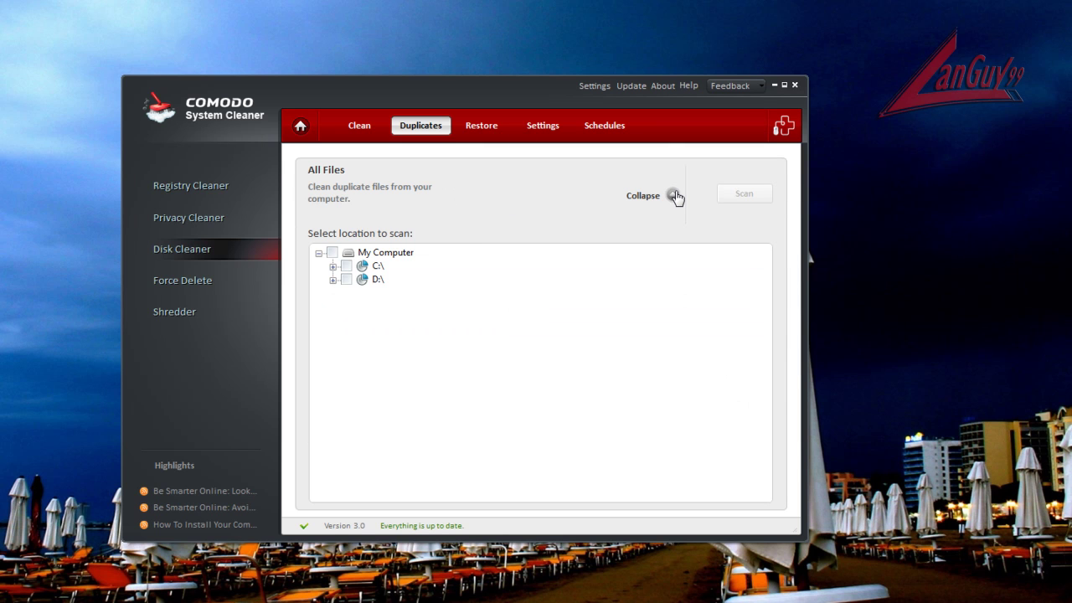
pyautogui.click(334, 280)
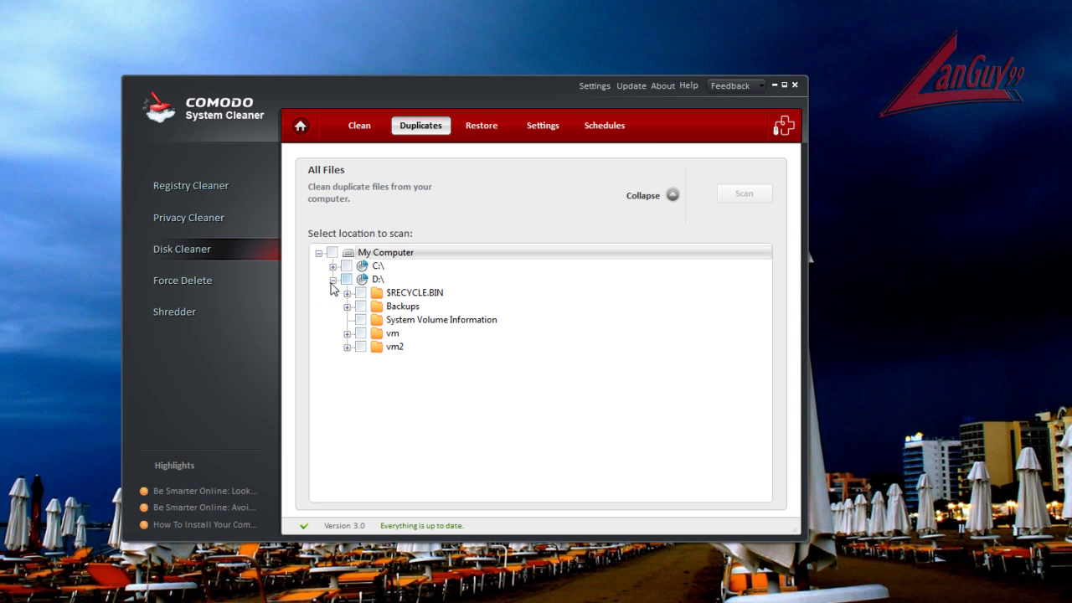
pyautogui.click(333, 280)
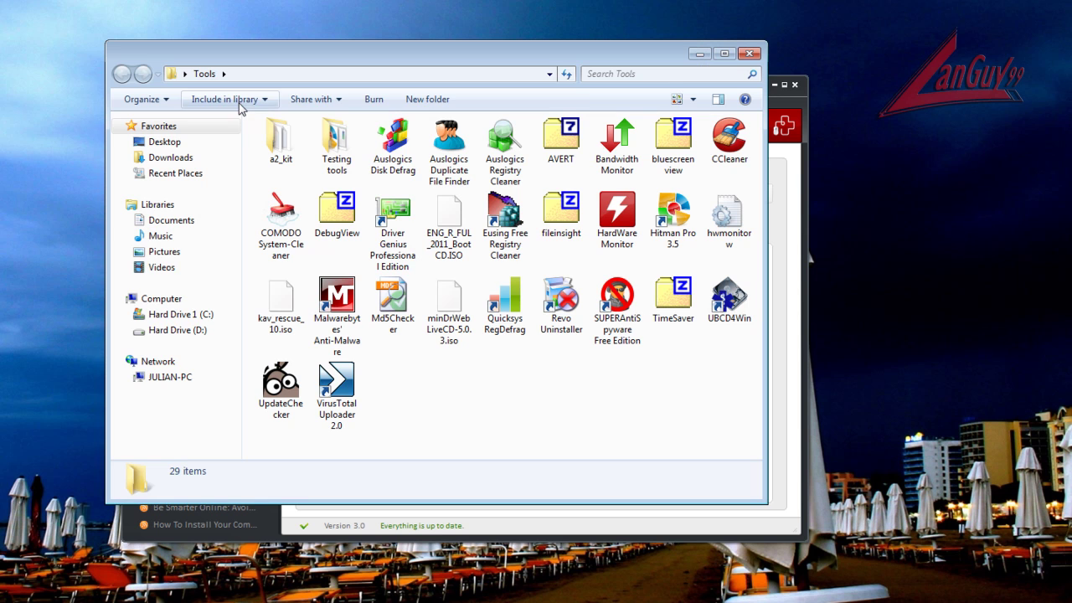
pyautogui.hotkey('alt', 'Tab')
# Step: Launch Auslogics Duplicate File Finder, review its Scan Options and Delete Options menus, and close it
pyautogui.doubleClick(468, 173)
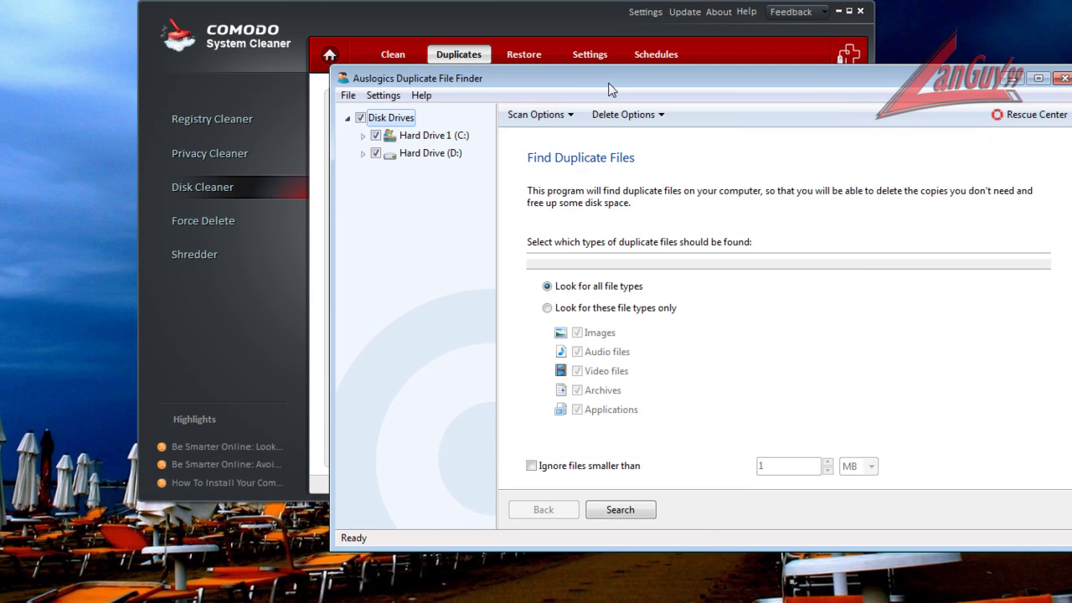
pyautogui.moveTo(610, 89); pyautogui.dragTo(461, 134)
pyautogui.click(415, 165)
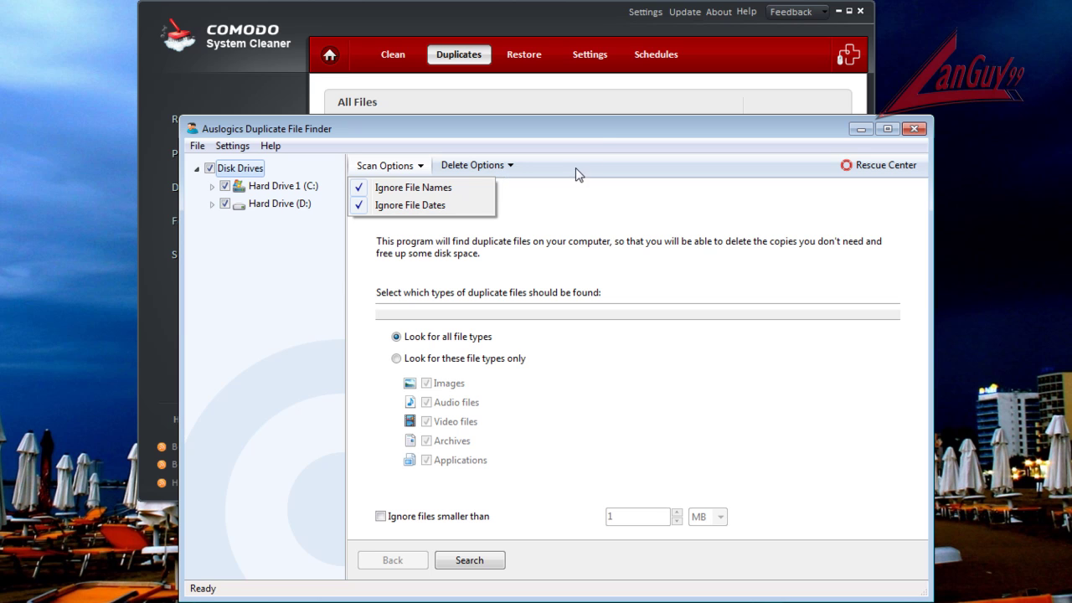
pyautogui.click(592, 130)
pyautogui.click(510, 165)
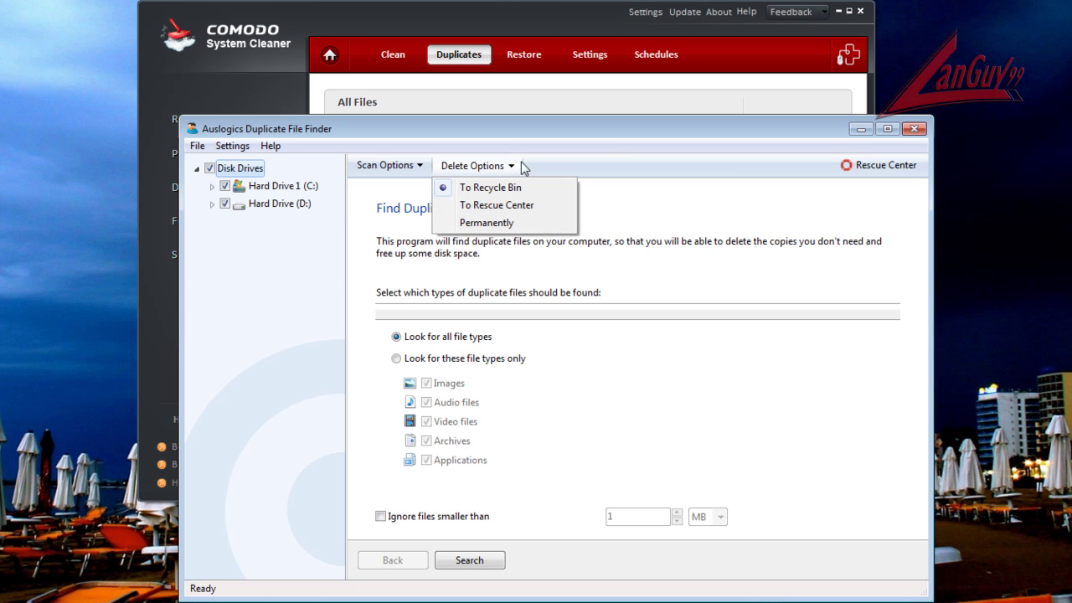
pyautogui.click(598, 158)
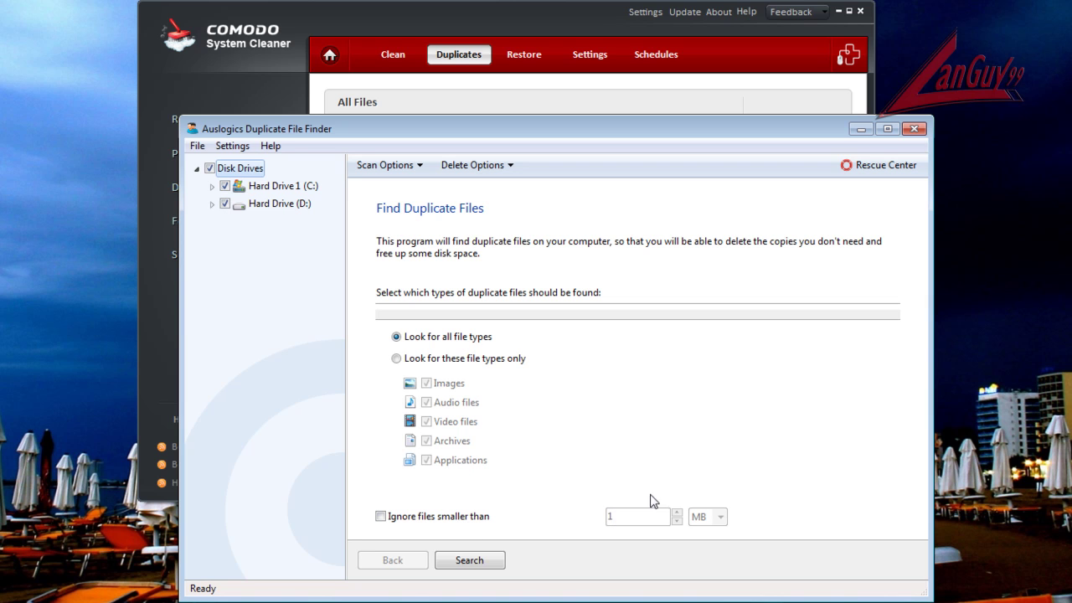
pyautogui.click(915, 129)
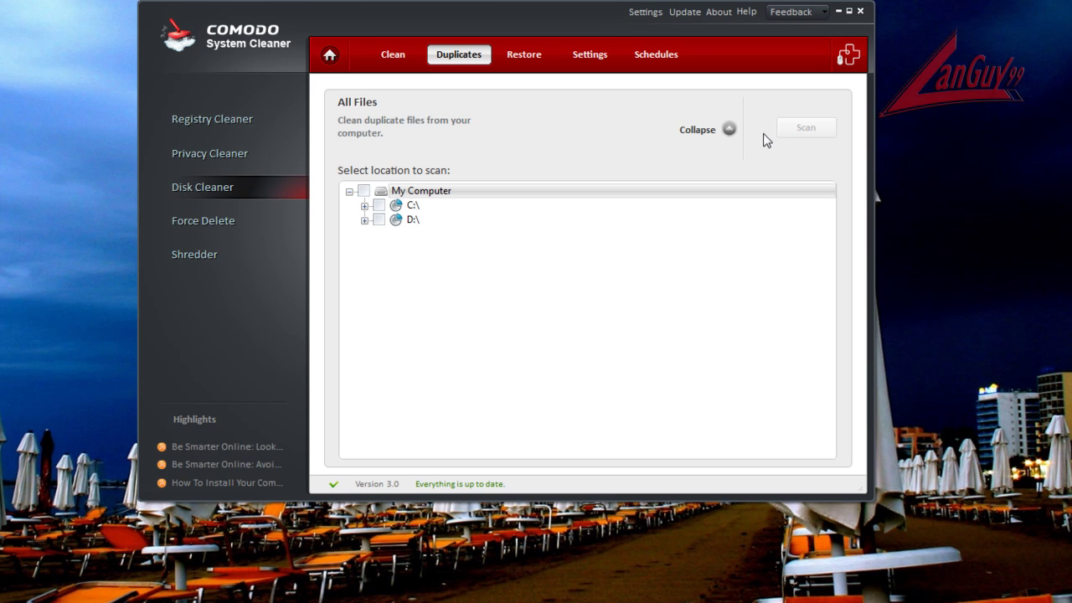
# Step: Collapse All Files, browse the Restore, Settings and Schedules pages, then open Force Delete
pyautogui.click(730, 130)
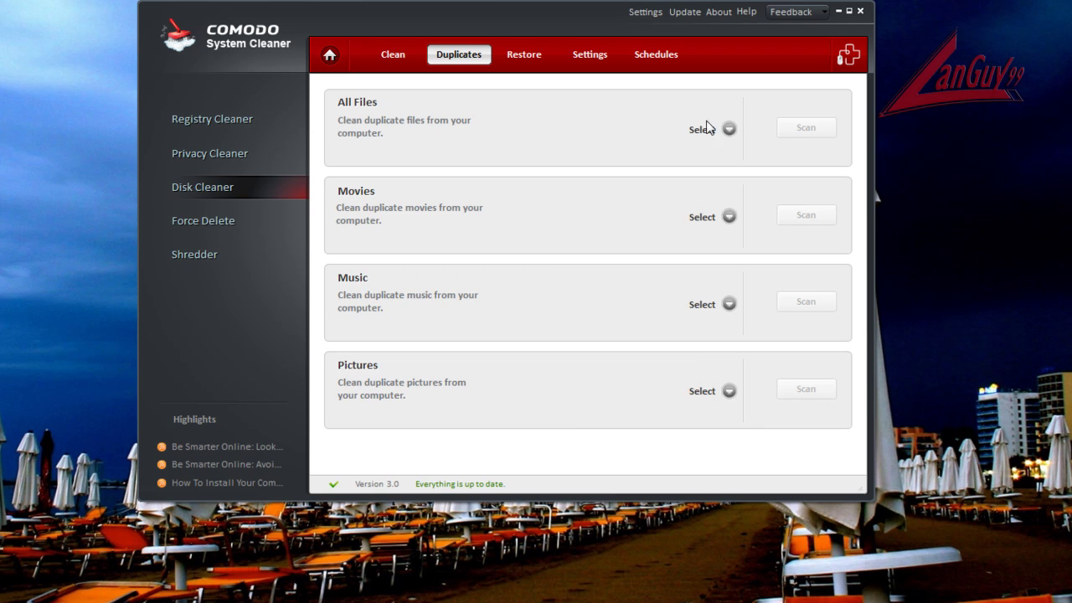
pyautogui.click(522, 54)
pyautogui.click(582, 59)
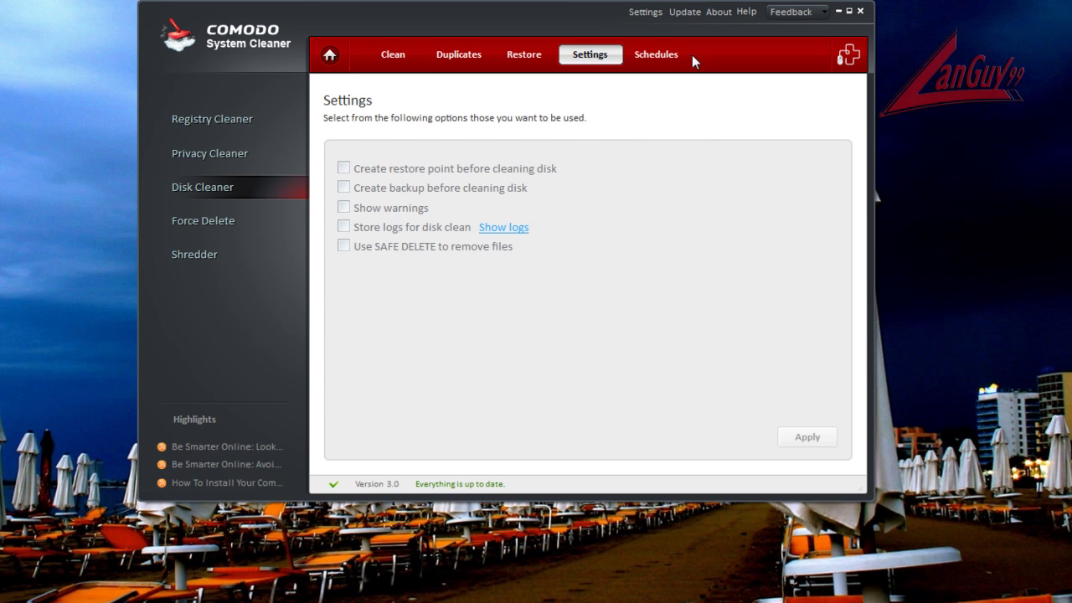
pyautogui.click(659, 58)
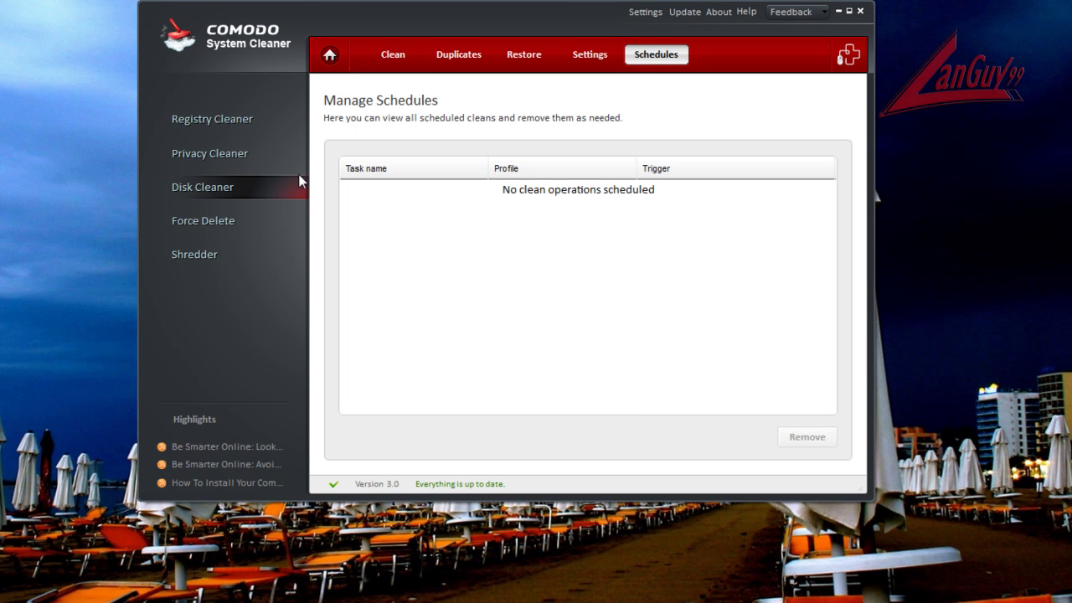
pyautogui.click(238, 223)
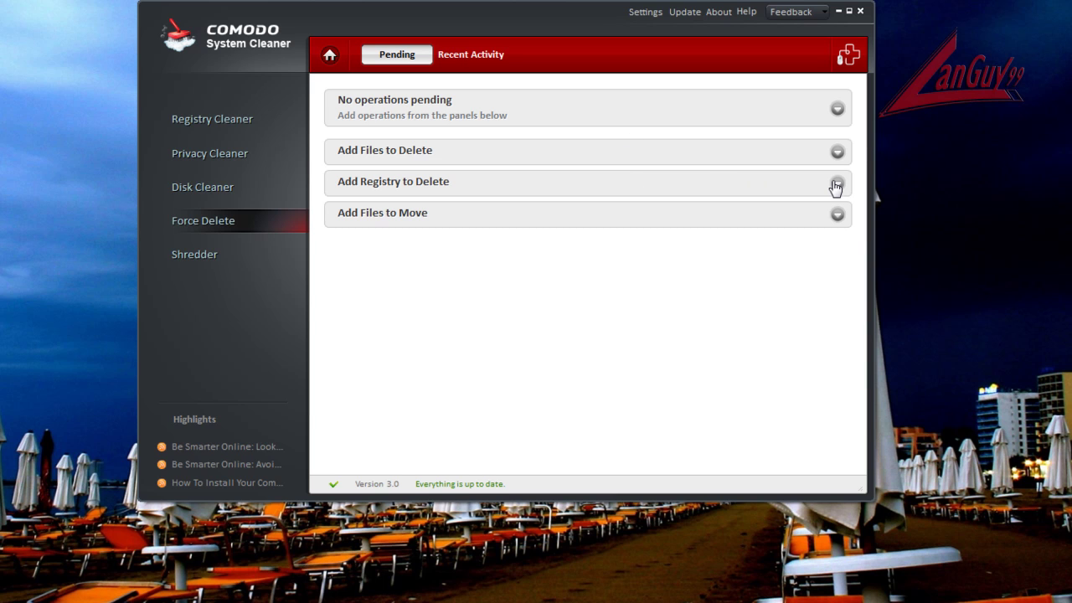
pyautogui.click(840, 216)
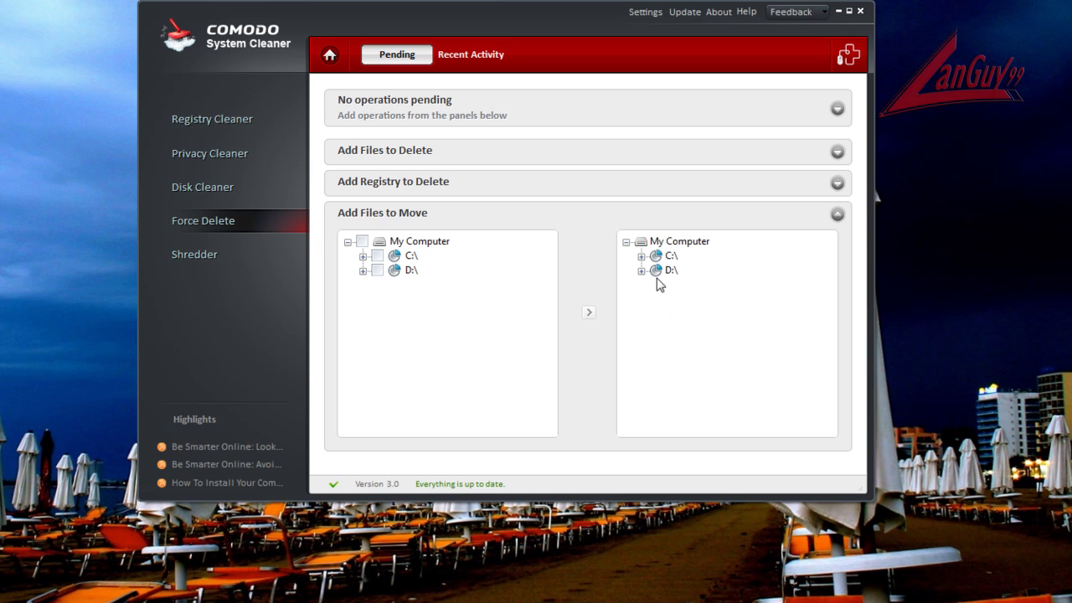
pyautogui.click(837, 215)
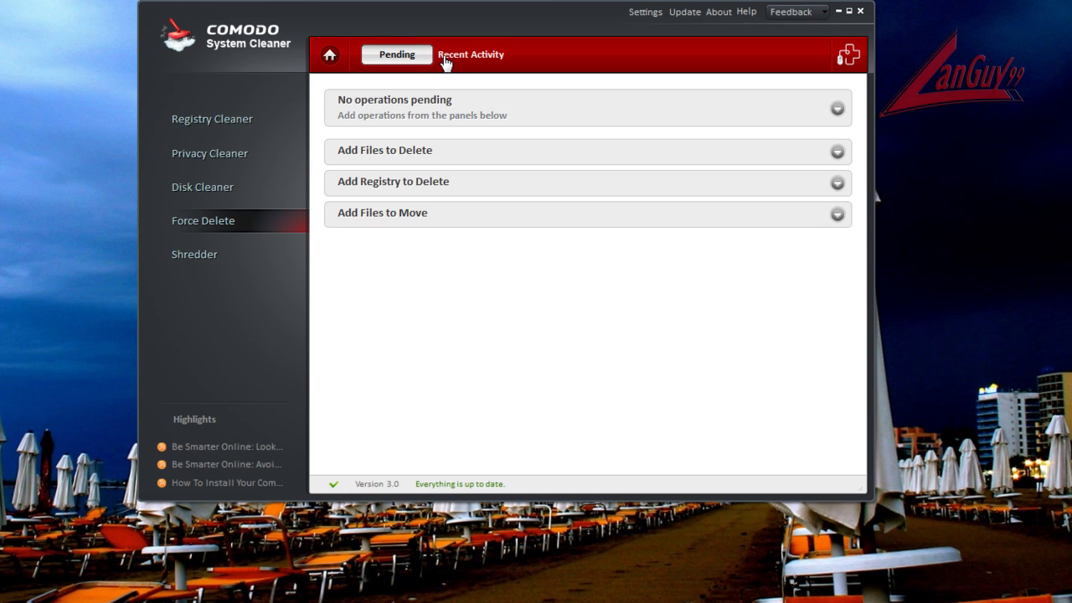
pyautogui.click(445, 59)
pyautogui.click(413, 61)
# Step: Open the Shredder module, then expand and collapse the Shred Files and Folders tree
pyautogui.click(183, 259)
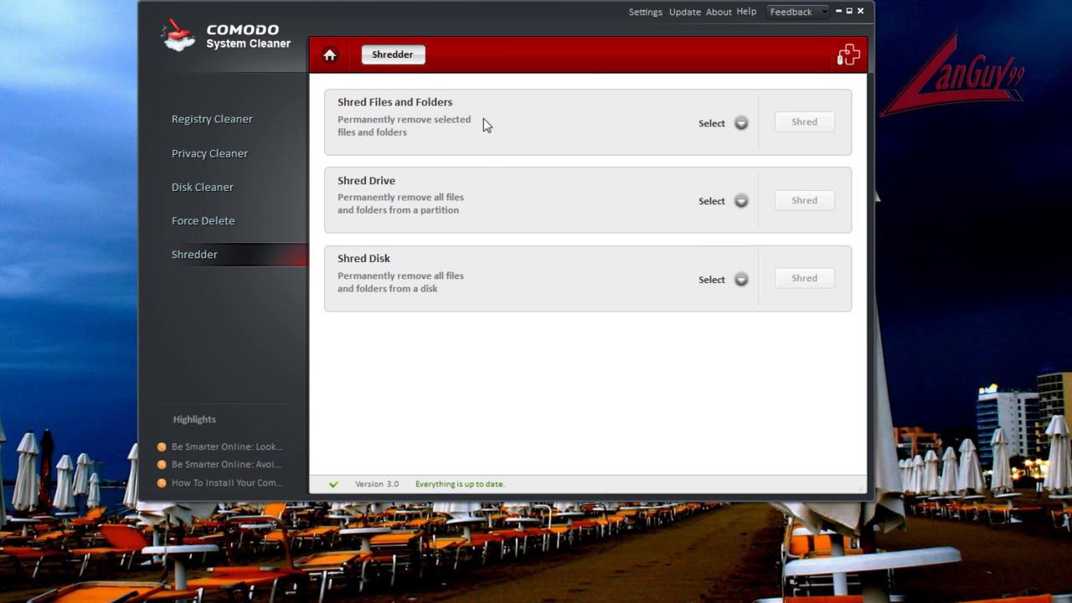
pyautogui.click(742, 123)
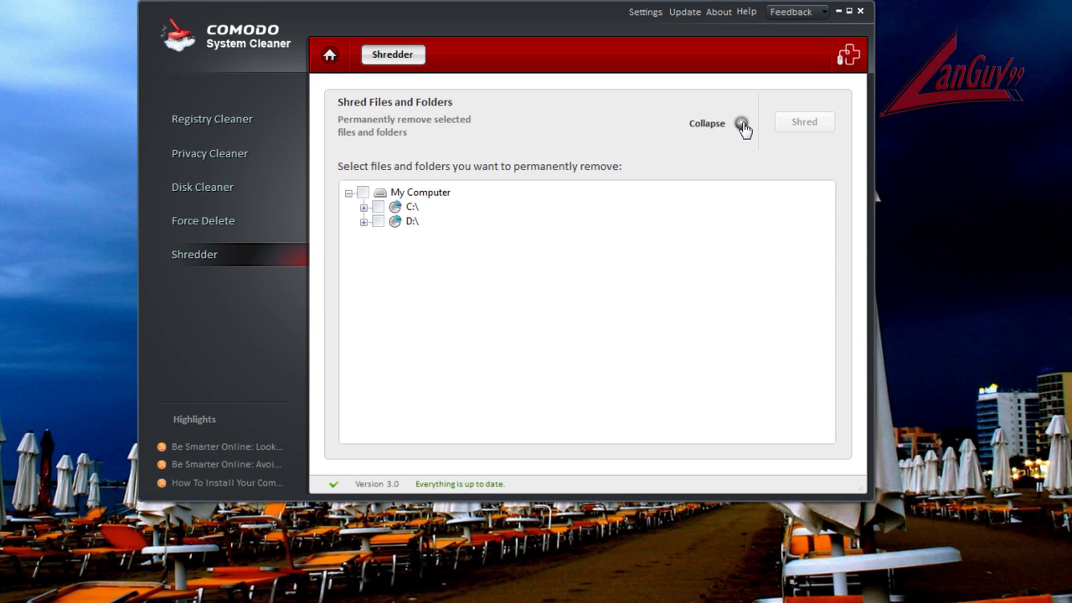
pyautogui.click(742, 124)
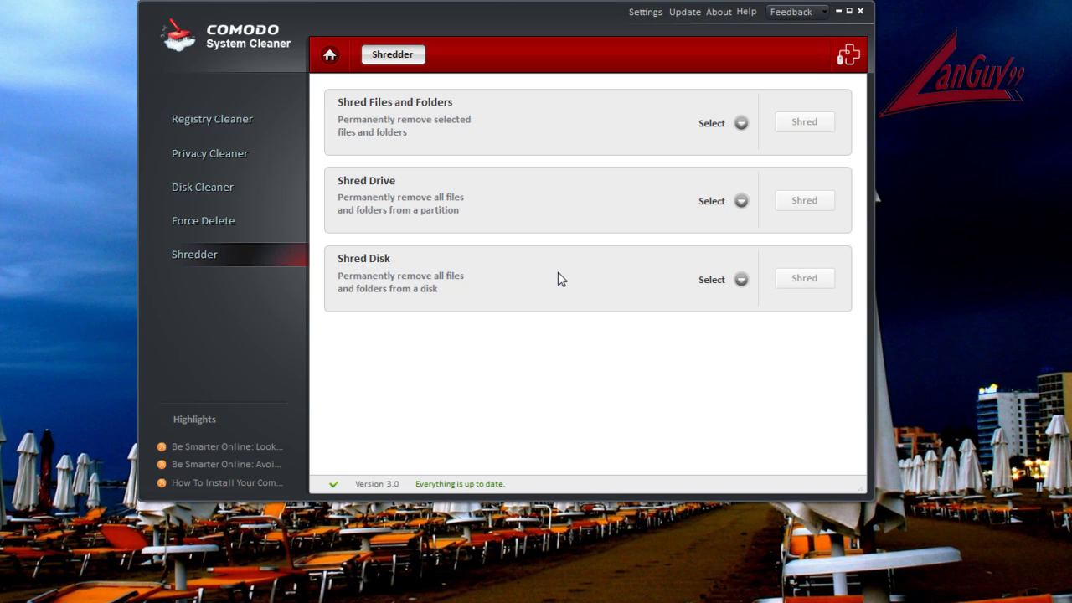
# Step: Return to the summary overview and launch Windows Task Manager from the taskbar menu
pyautogui.click(329, 57)
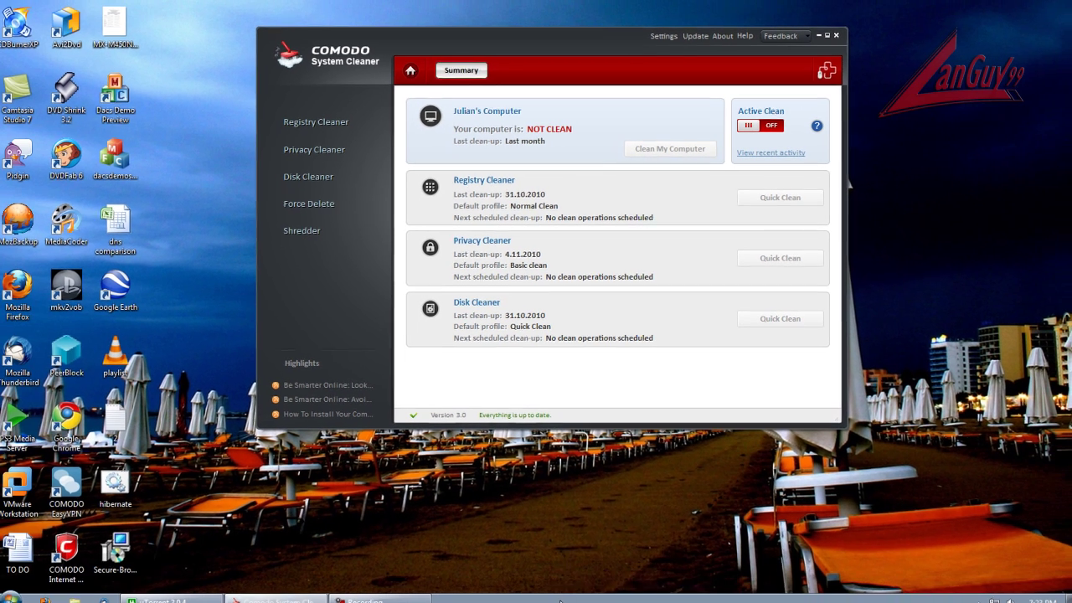
pyautogui.rightClick(503, 602)
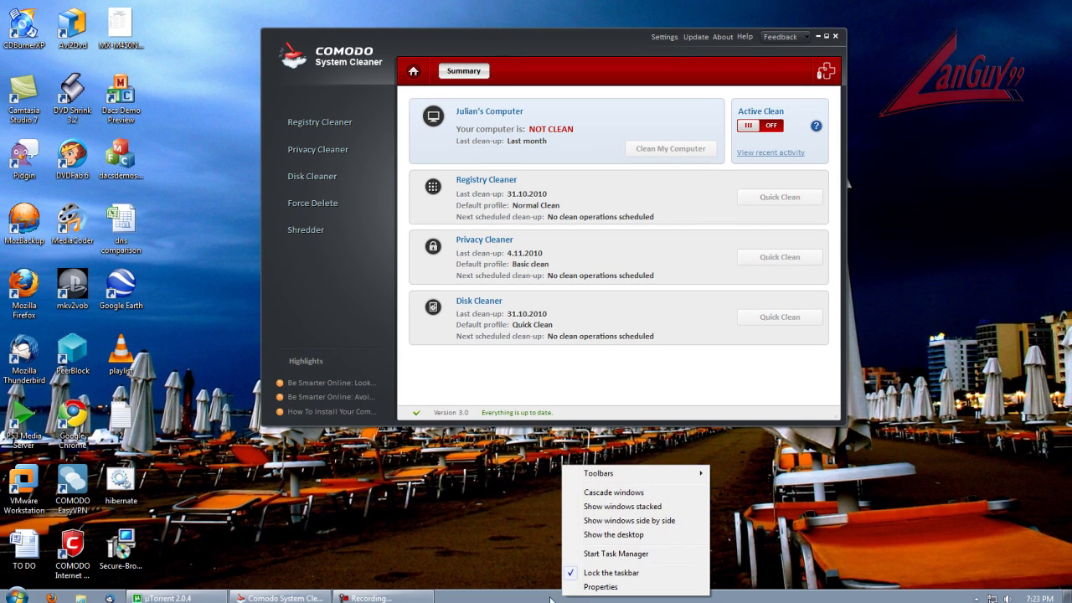
pyautogui.click(601, 554)
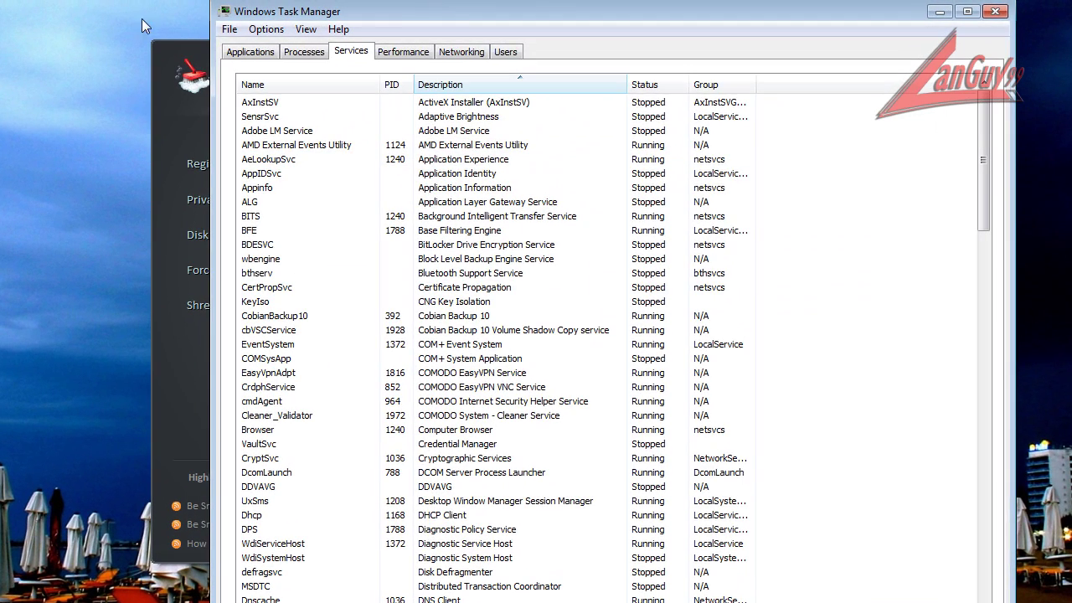
# Step: Back in the cleaner, visit Registry Cleaner, then Privacy Cleaner, and move the window left
pyautogui.click(166, 53)
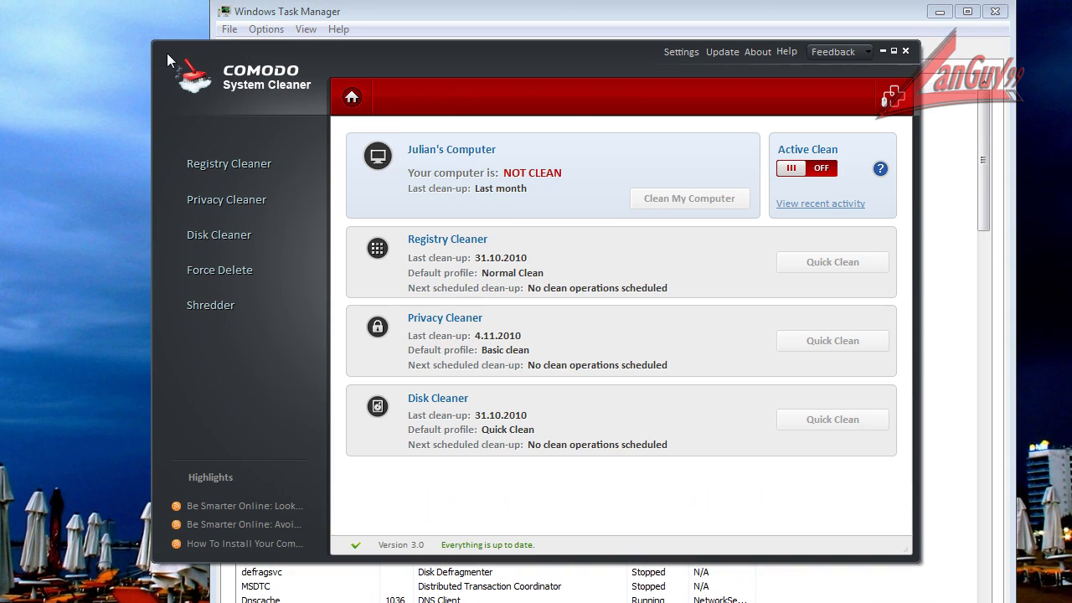
pyautogui.click(266, 163)
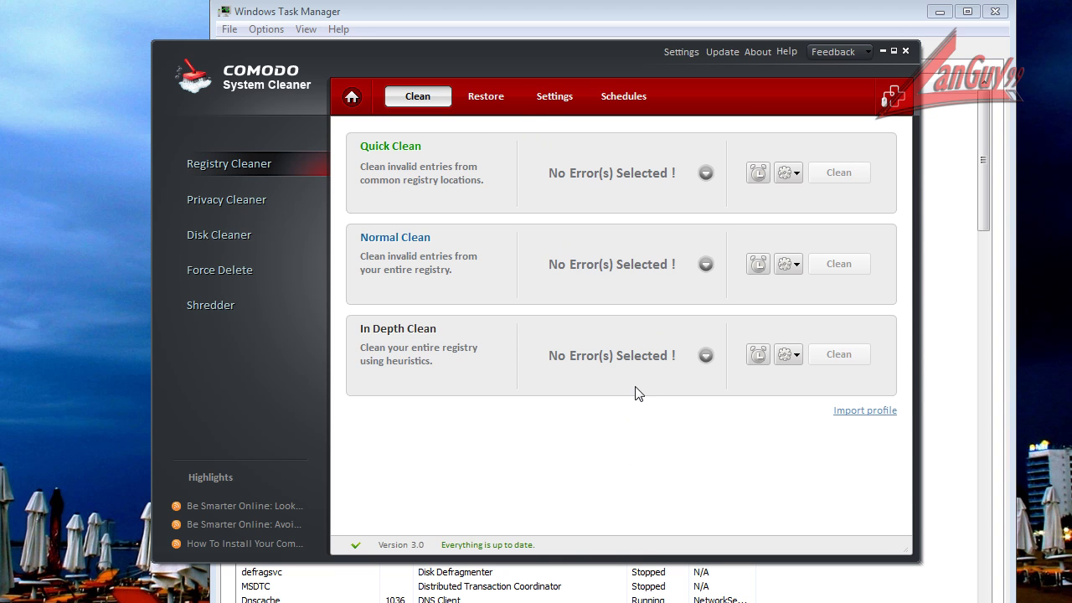
pyautogui.click(276, 206)
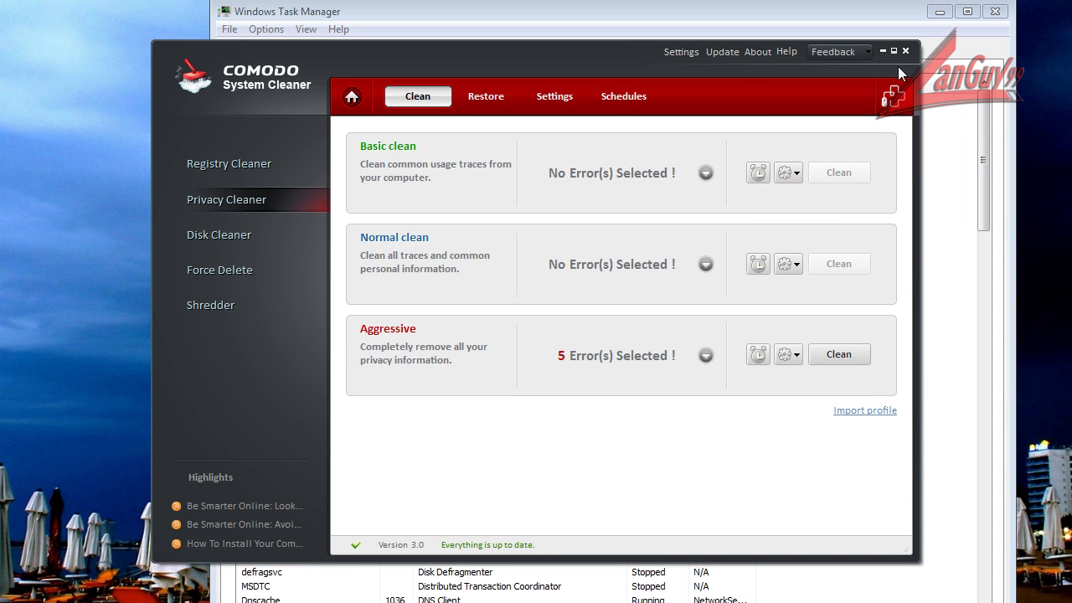
pyautogui.moveTo(615, 49); pyautogui.dragTo(340, 36)
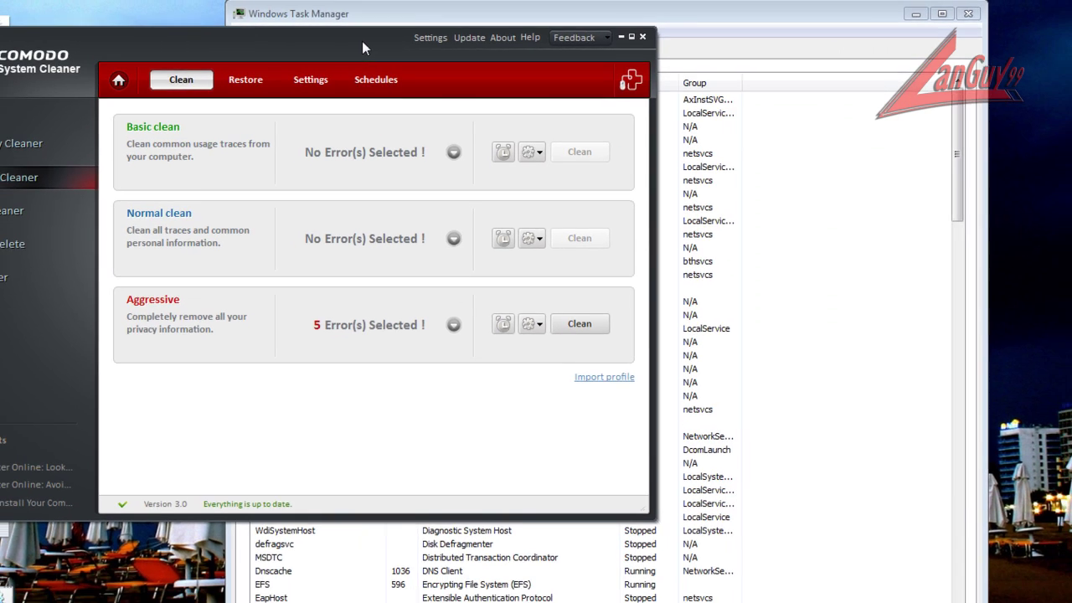
# Step: Sort Task Manager's processes by description, select Cleaner_Validator.exe, then move the cleaner window right
pyautogui.click(691, 24)
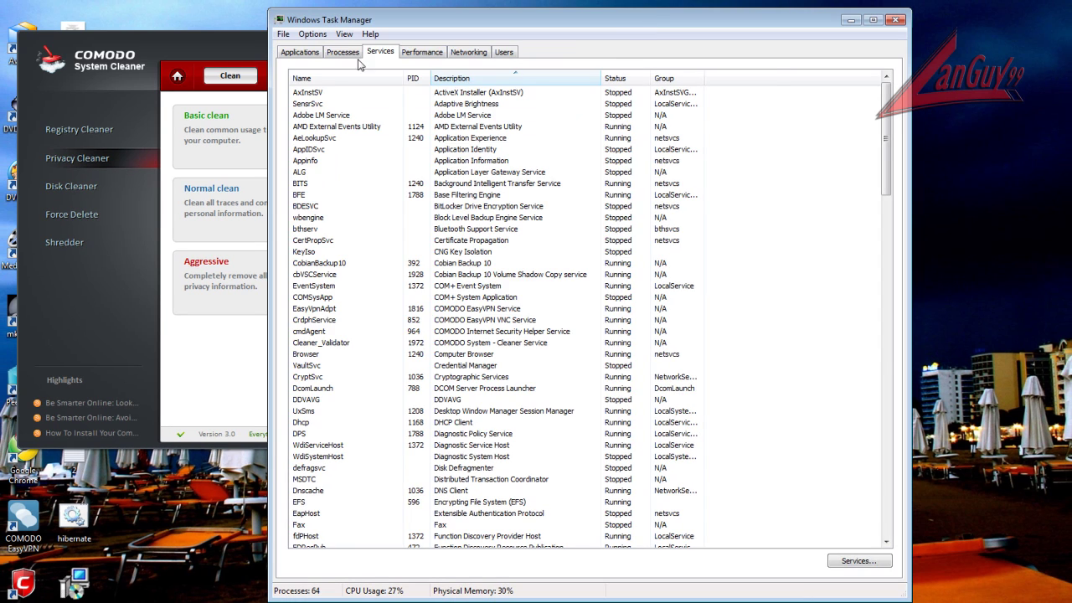
pyautogui.click(343, 54)
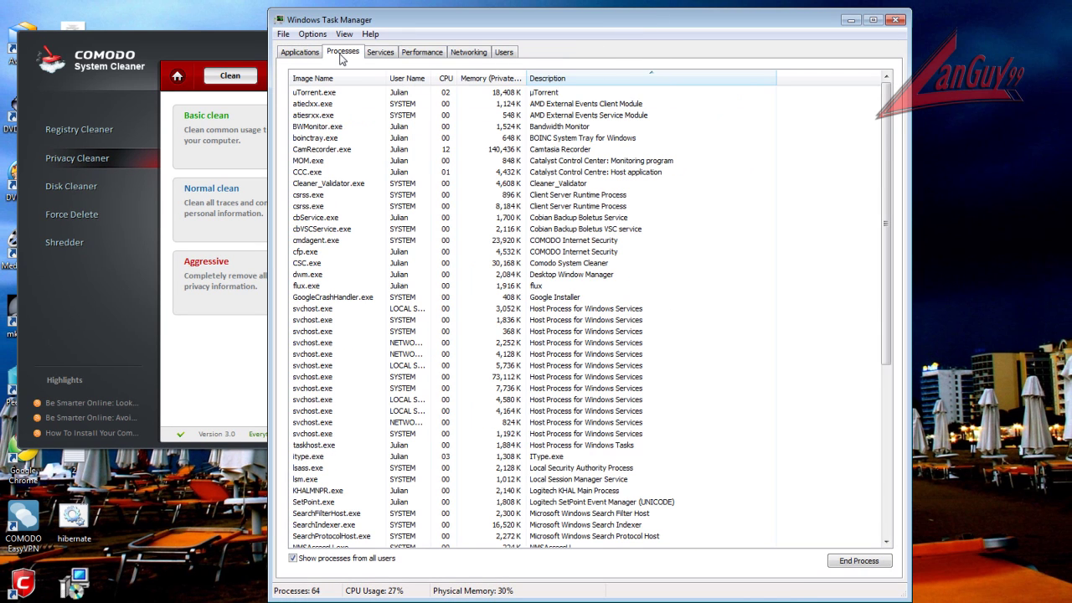
pyautogui.click(634, 78)
pyautogui.click(634, 79)
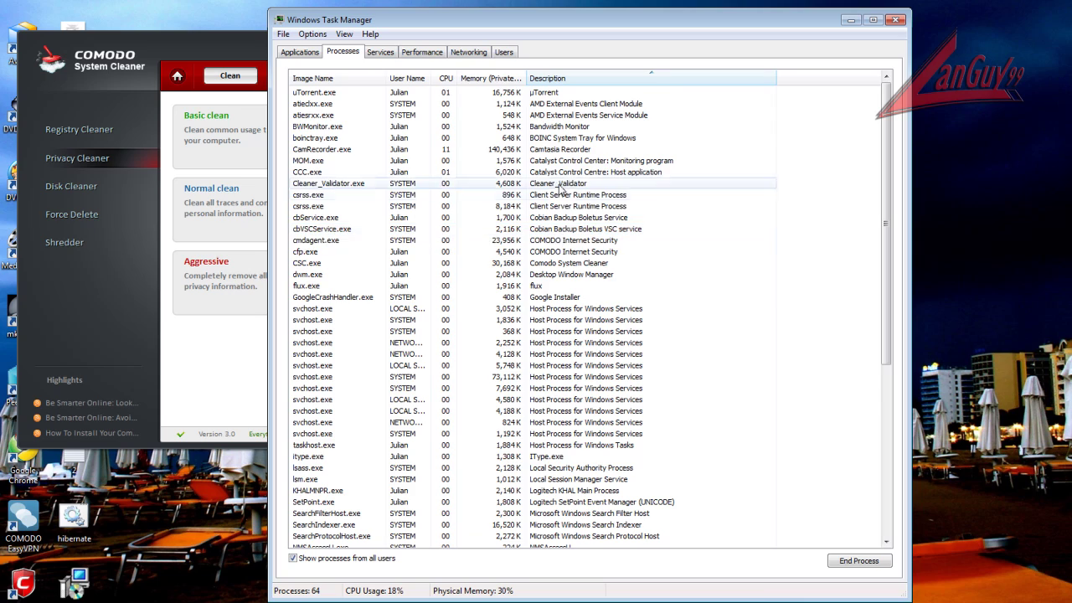
pyautogui.click(503, 184)
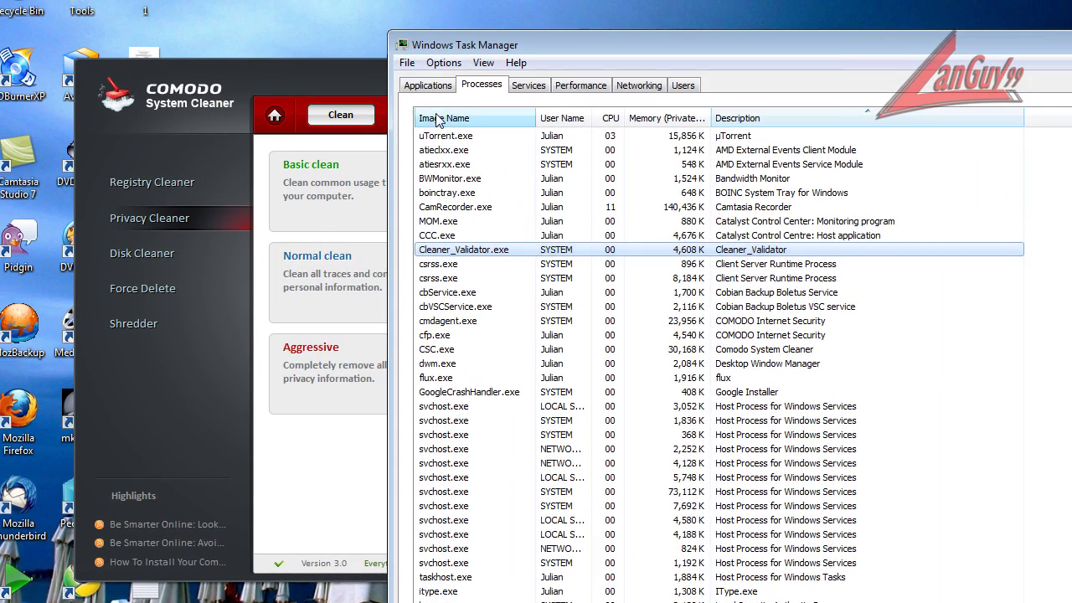
pyautogui.click(352, 84)
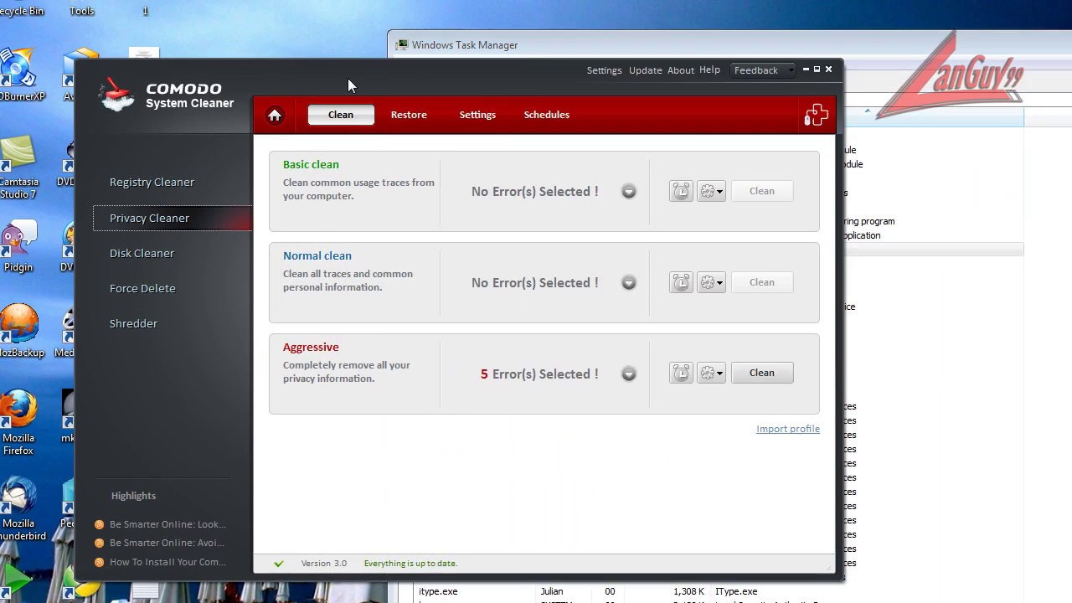
pyautogui.moveTo(448, 78); pyautogui.dragTo(598, 75)
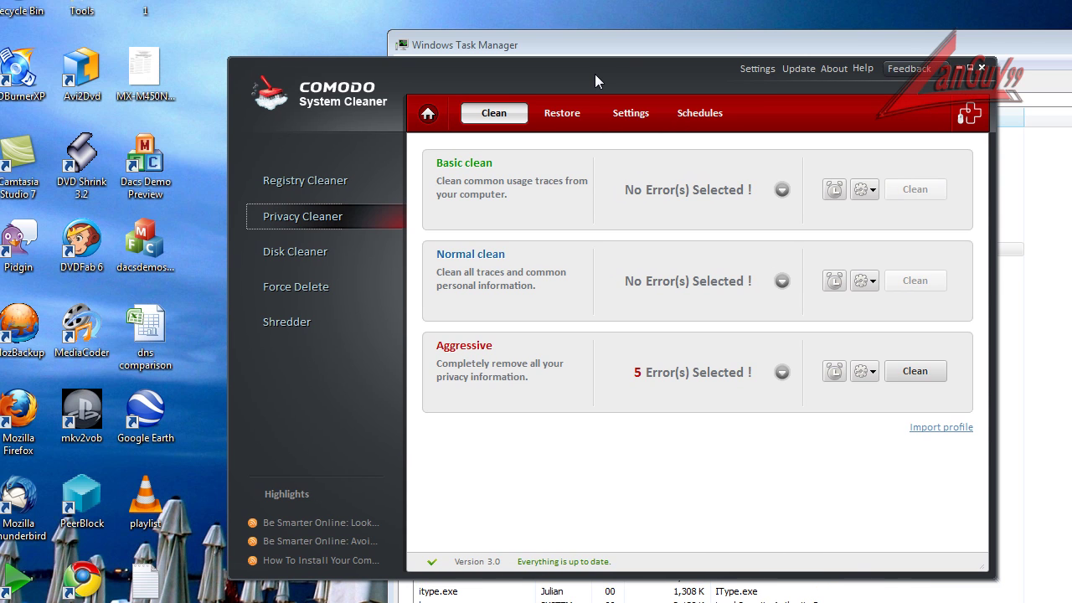
# Step: Open Settings and toggle 'Include privacy clean in active clean' on and back off
pyautogui.click(757, 69)
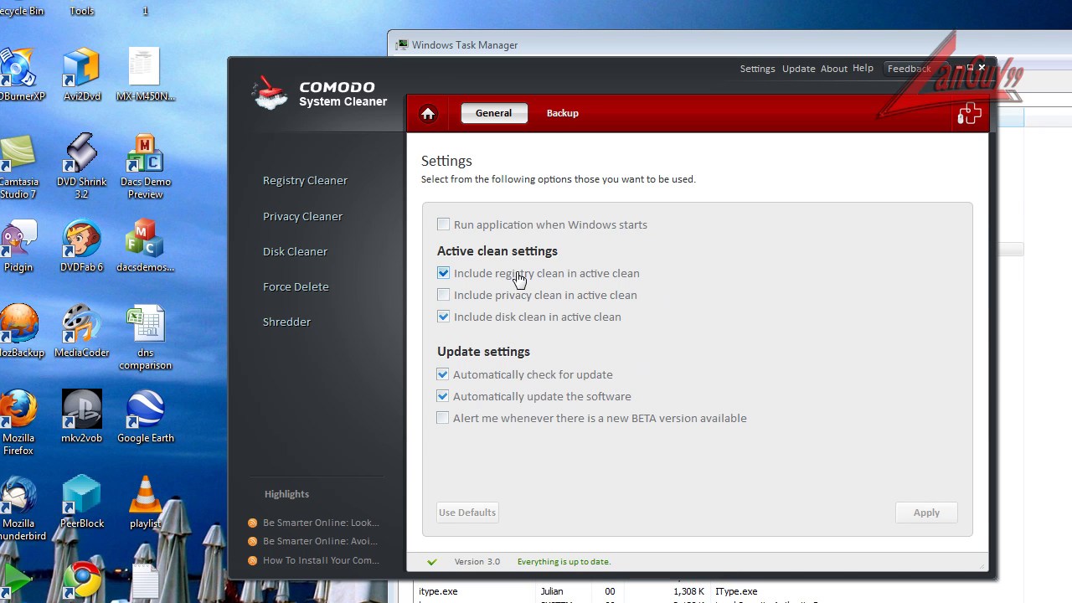
pyautogui.click(515, 297)
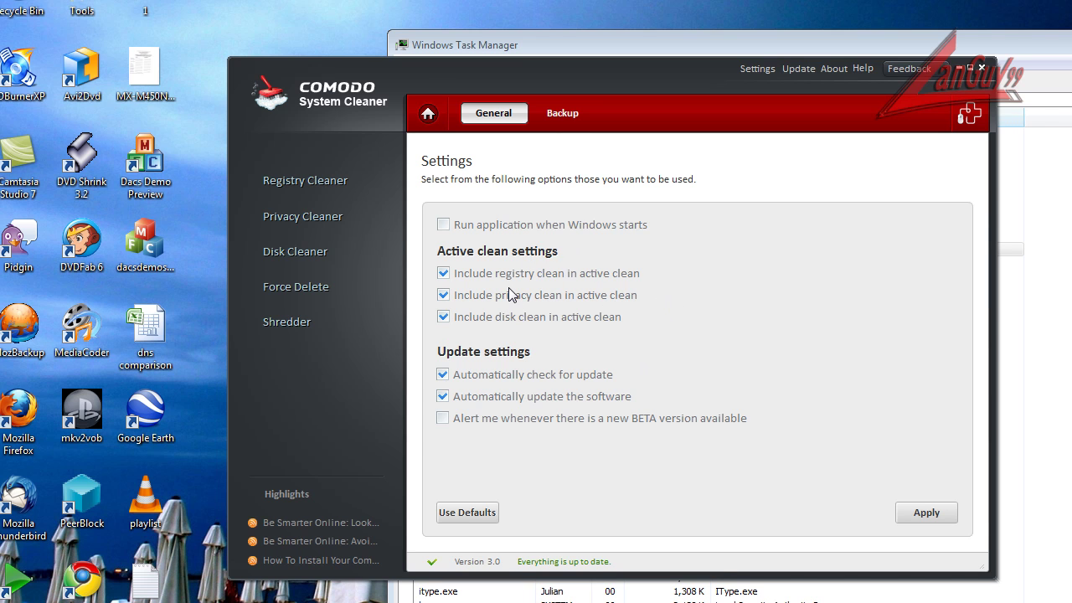
pyautogui.click(444, 300)
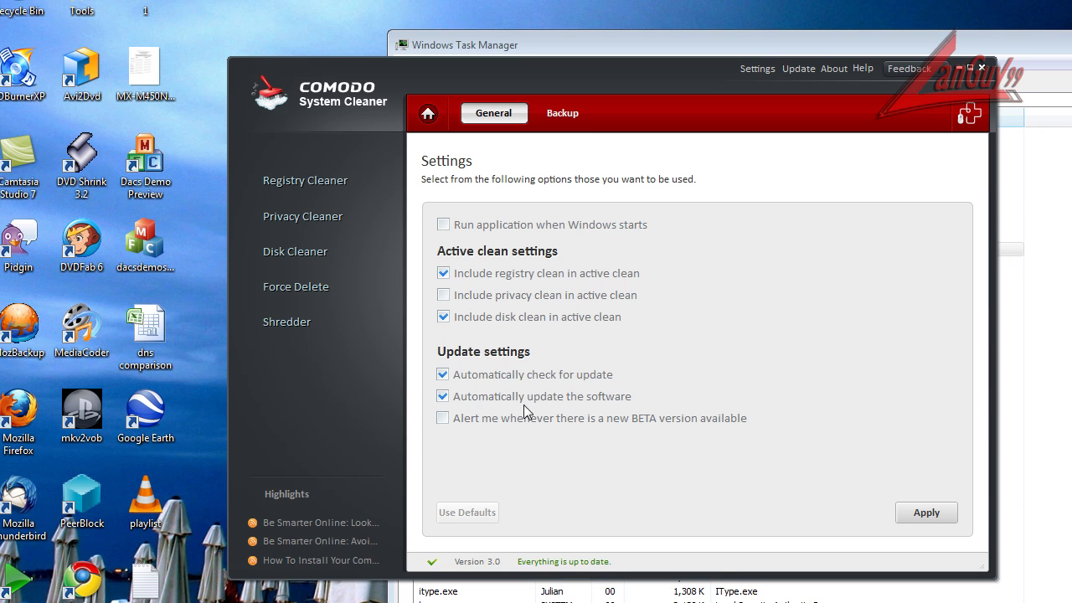
# Step: Confirm the software is up to date and view the About information
pyautogui.click(798, 69)
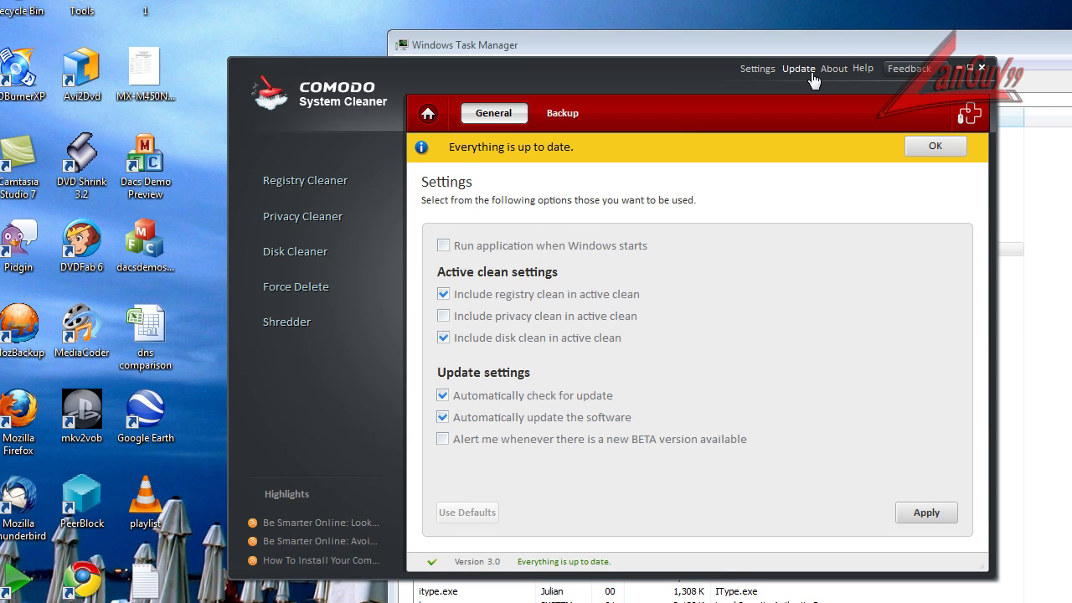
pyautogui.click(934, 151)
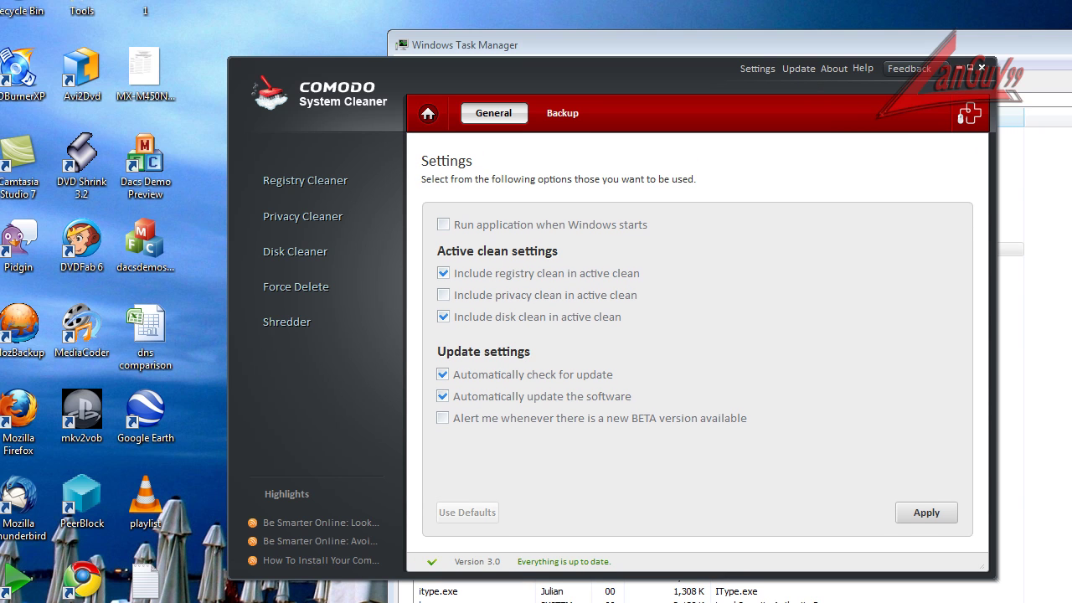
pyautogui.click(829, 73)
pyautogui.click(609, 386)
# Step: Open and close the Feedback form, then show the Backup settings and location page
pyautogui.click(935, 75)
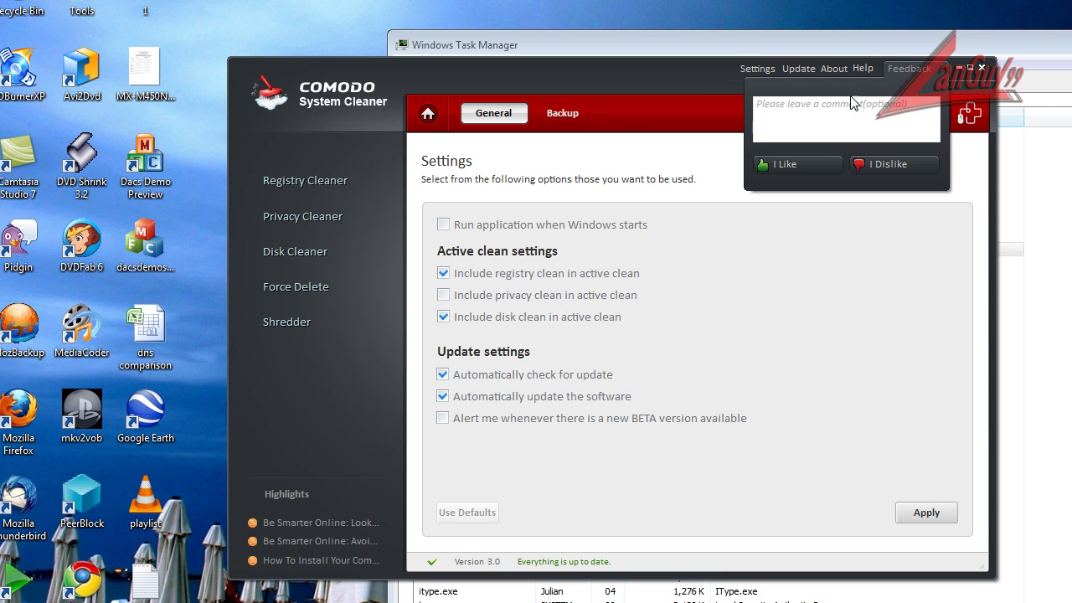
pyautogui.click(683, 87)
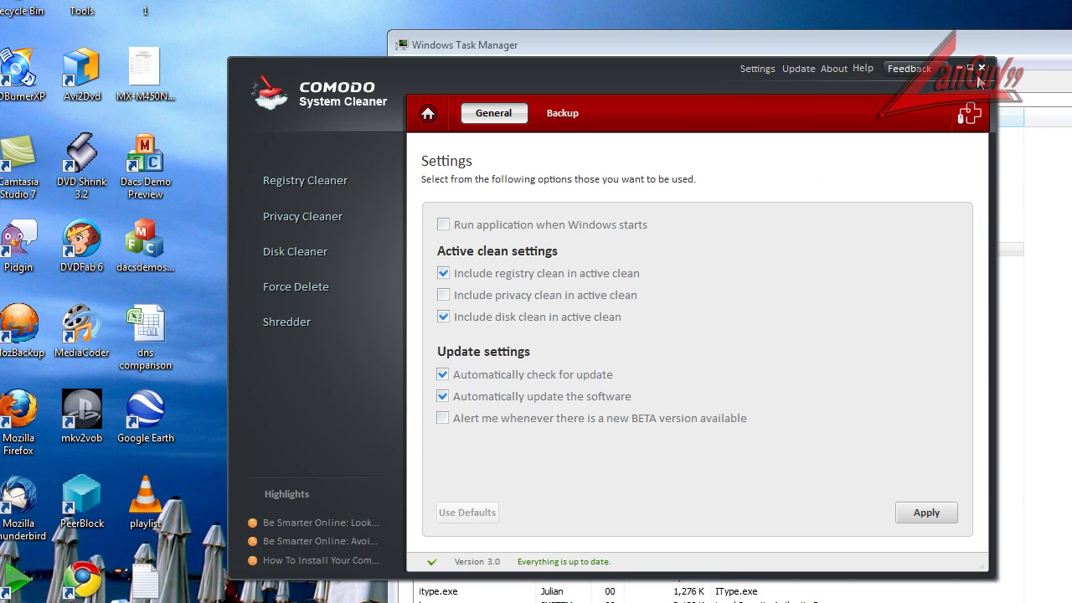
pyautogui.click(570, 118)
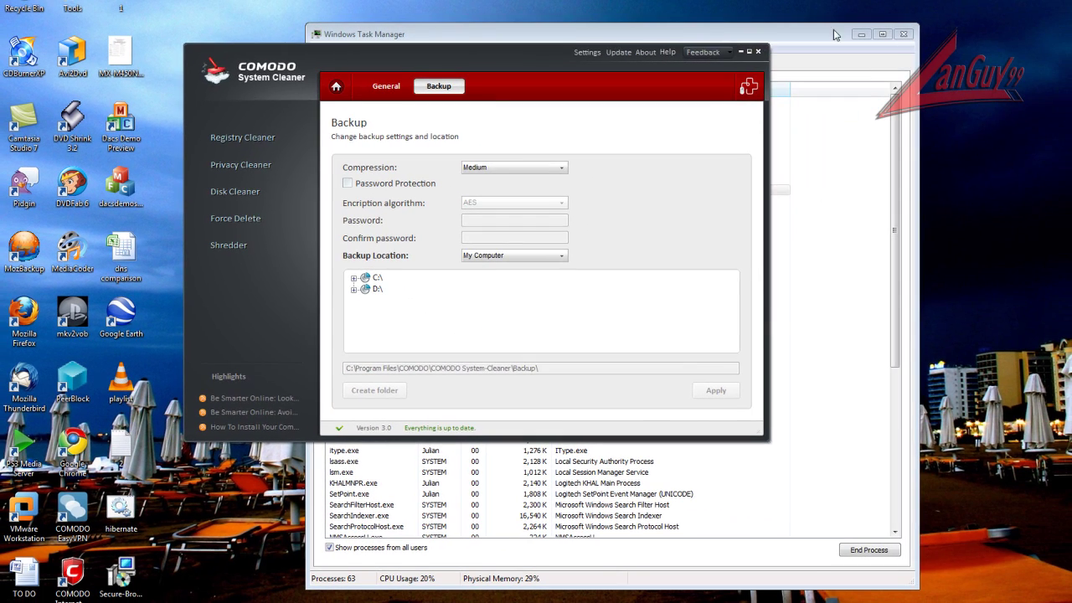
# Step: Close the Comodo System Cleaner window, leaving Cleaner_Validator.exe running in Task Manager
pyautogui.click(771, 52)
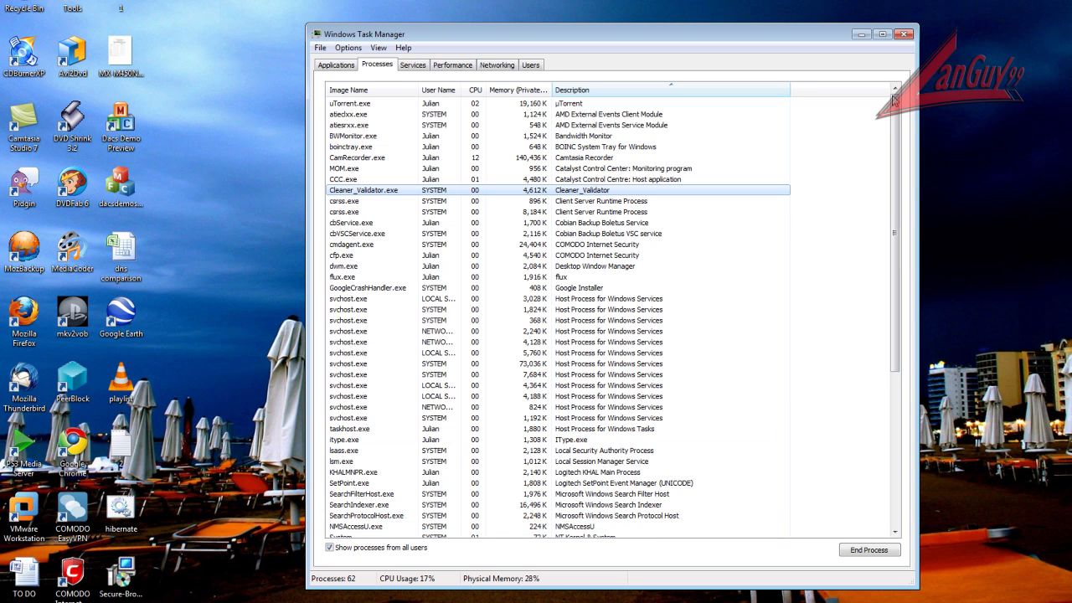
# Step: Close the Windows Task Manager window
pyautogui.click(902, 35)
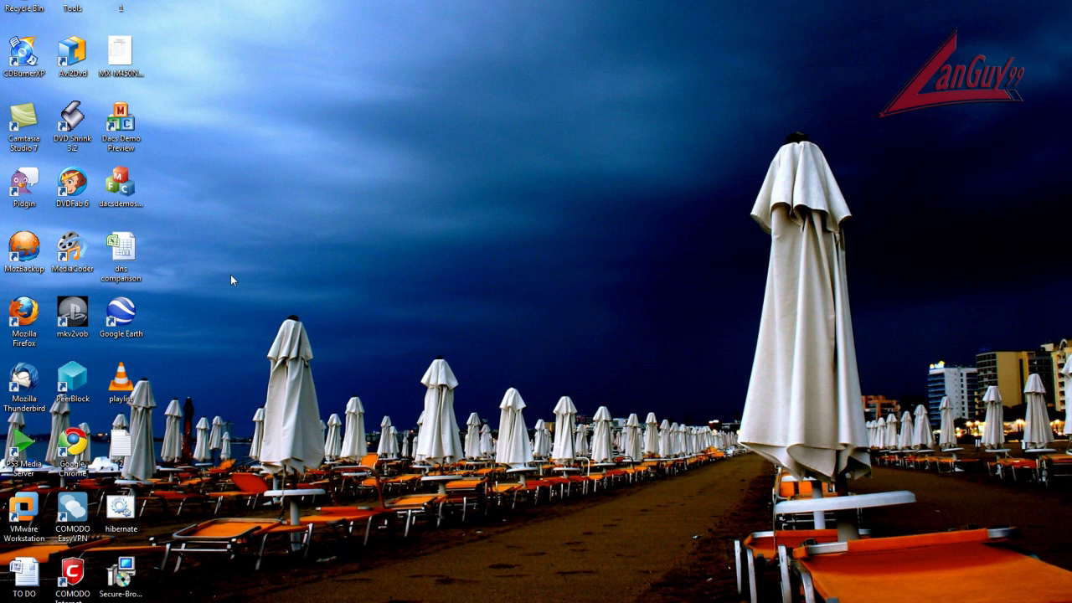
# Step: Open the desktop Tools folder, select the Eusing Free Registry Cleaner shortcut, then clear the selection
pyautogui.doubleClick(67, 9)
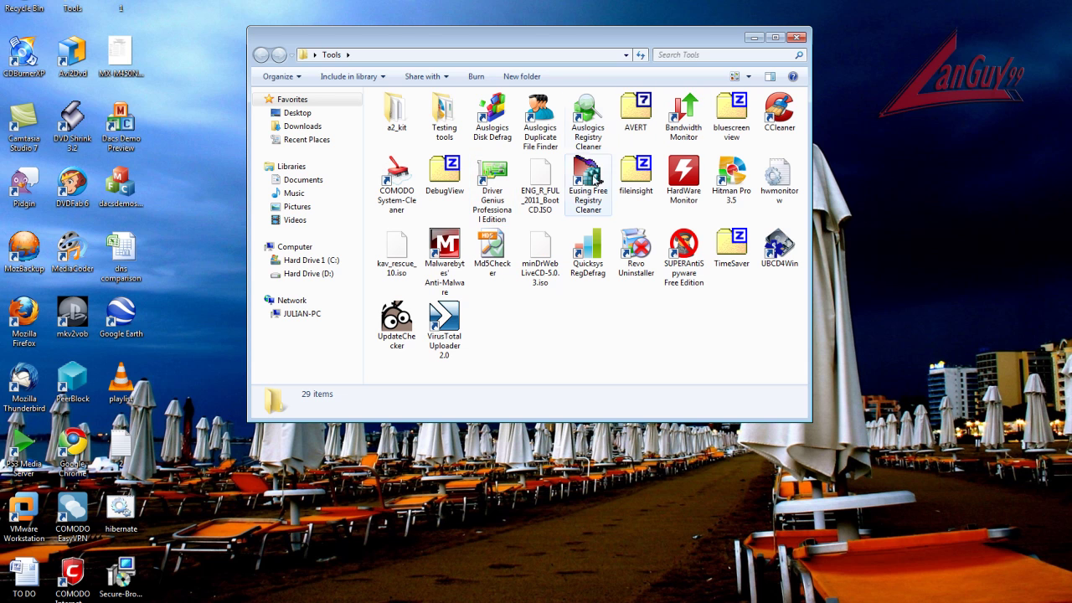
pyautogui.click(589, 180)
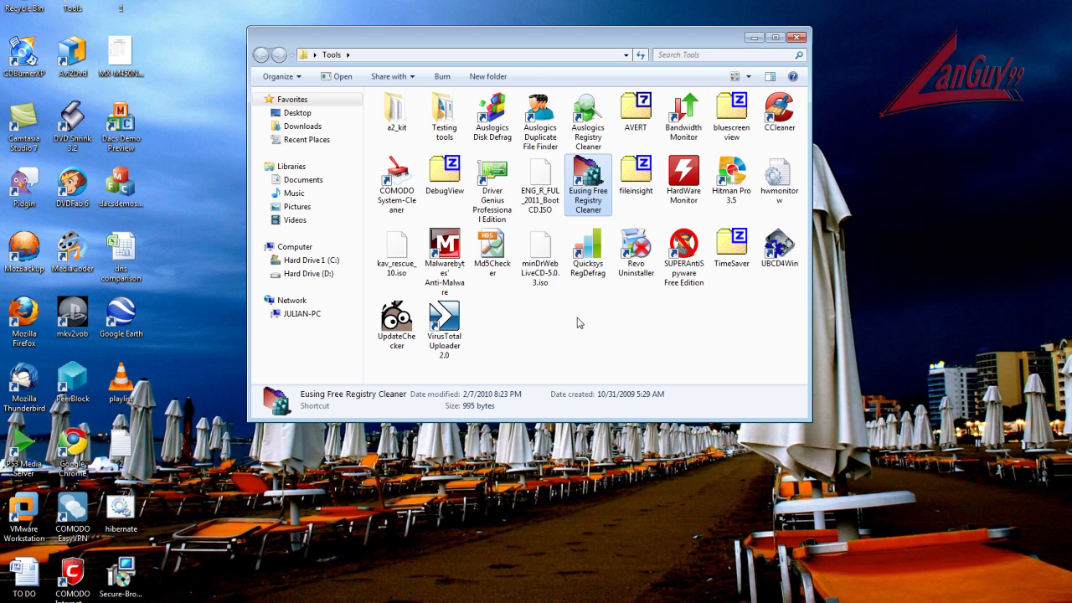
pyautogui.click(675, 324)
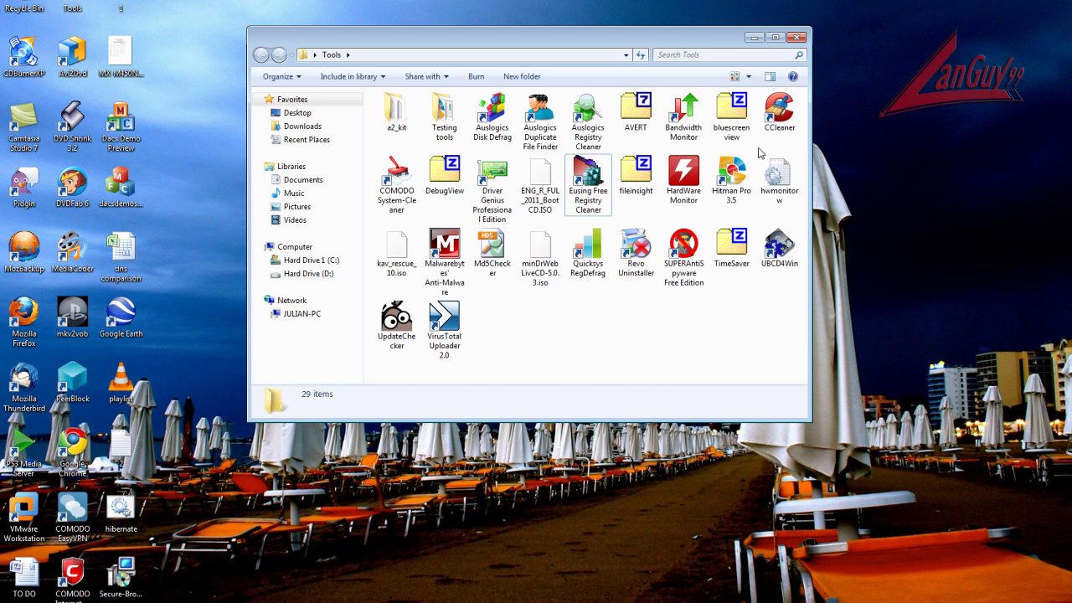
# Step: Close the Tools Explorer window
pyautogui.click(800, 38)
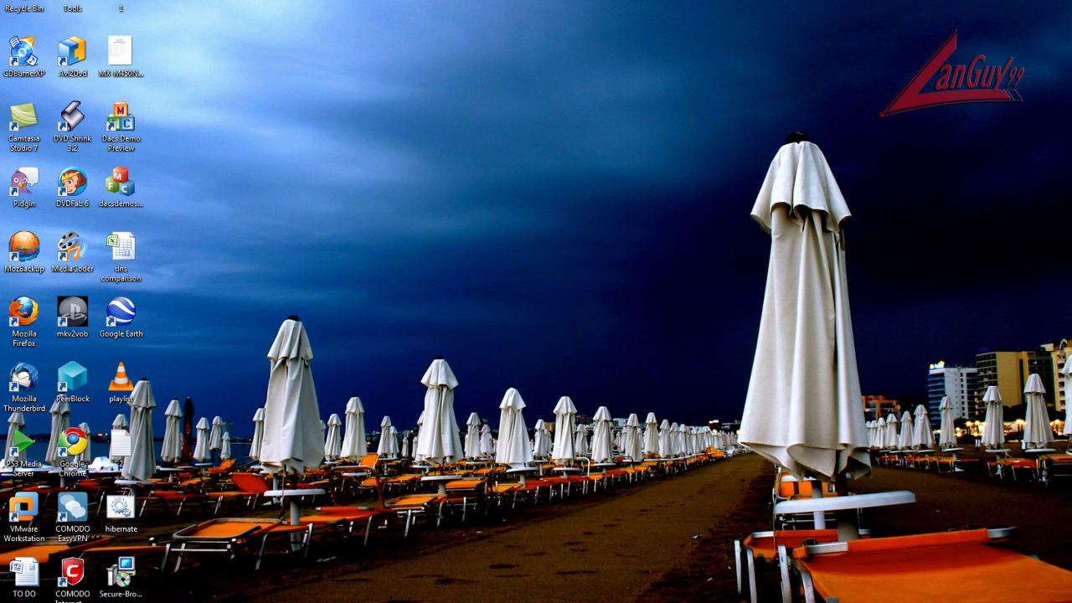